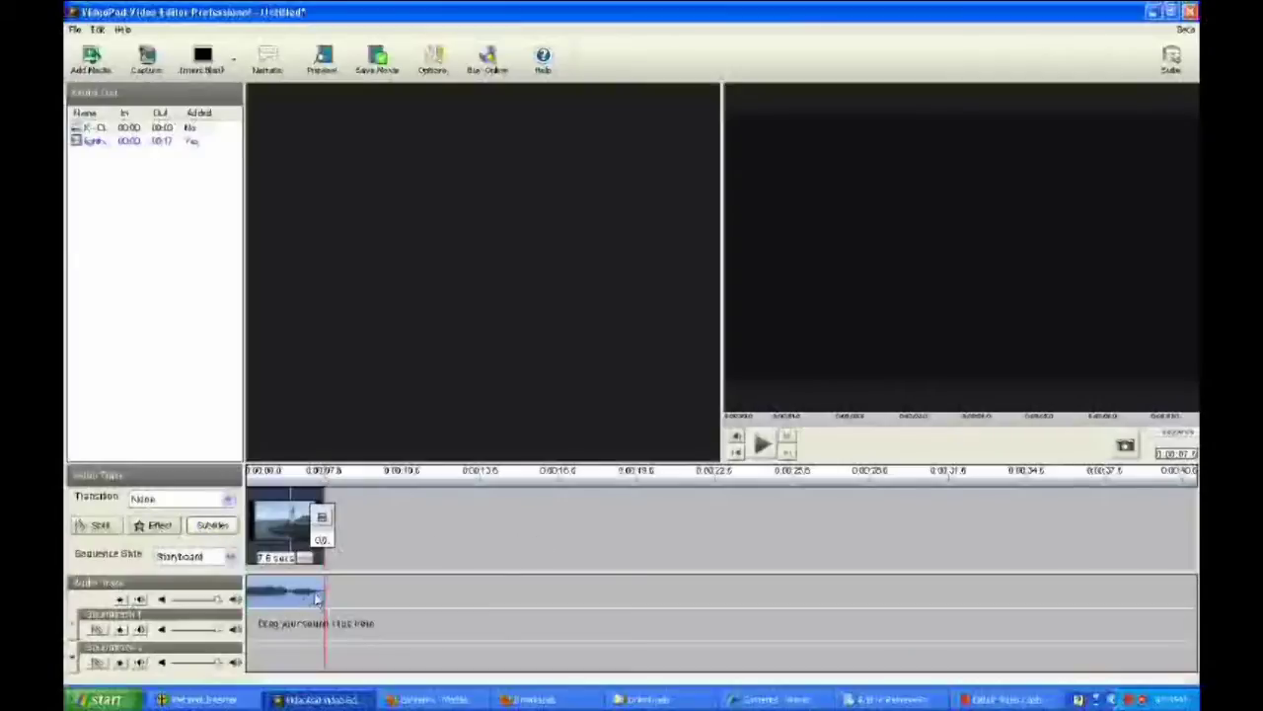
Unlink the lighthouse clip's sound onto Soundtrack 1 and select it to preview its waveform
{"action": "right_click", "coordinate": [285, 594]}
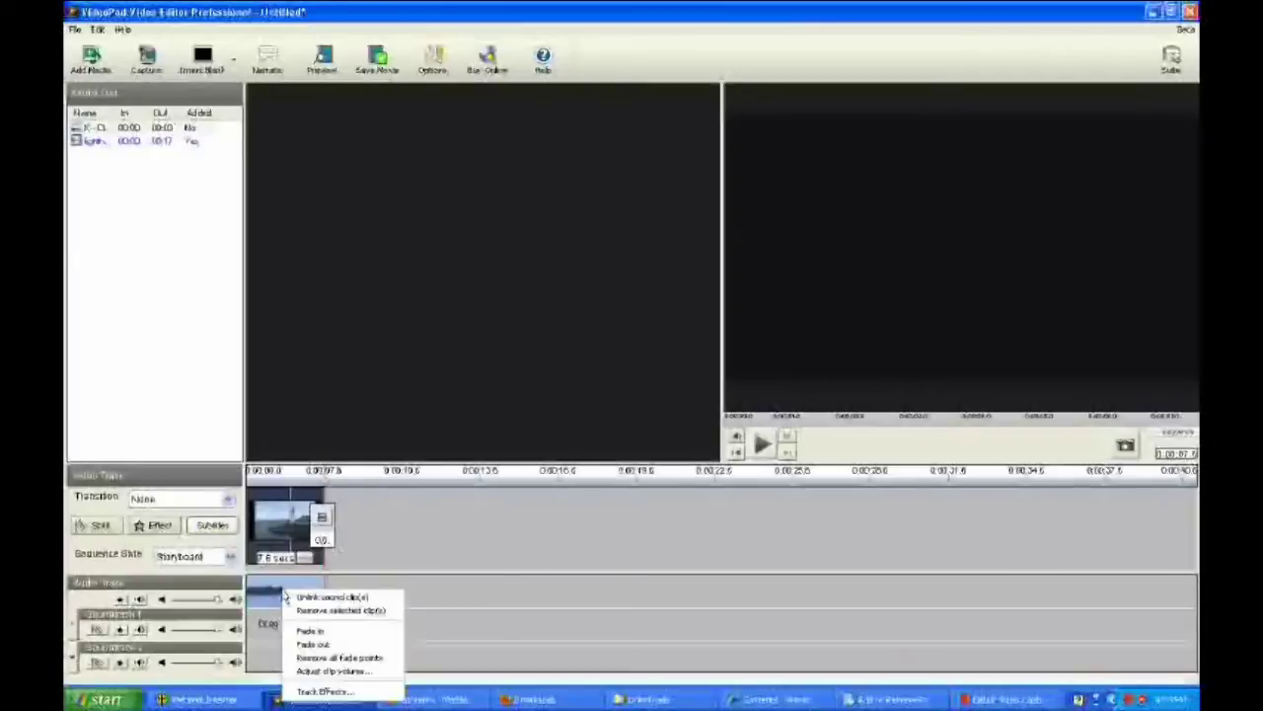
{"action": "left_click", "coordinate": [391, 599]}
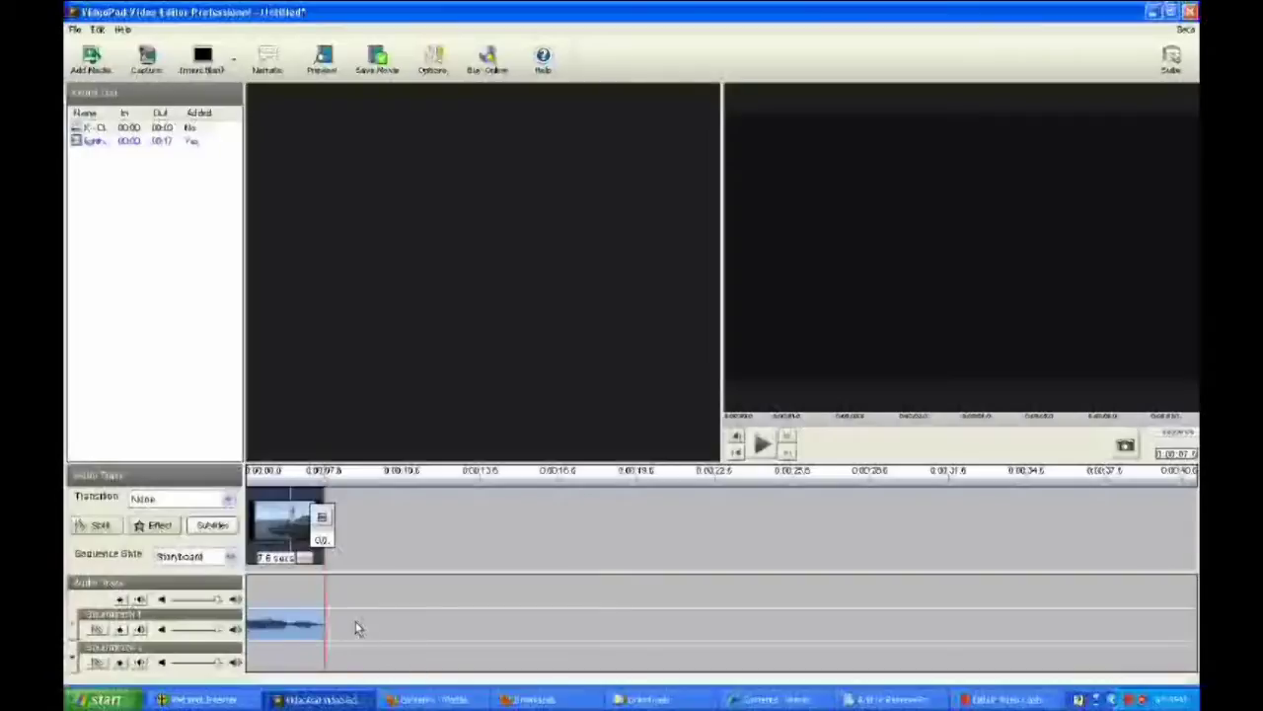
{"action": "right_click", "coordinate": [309, 625]}
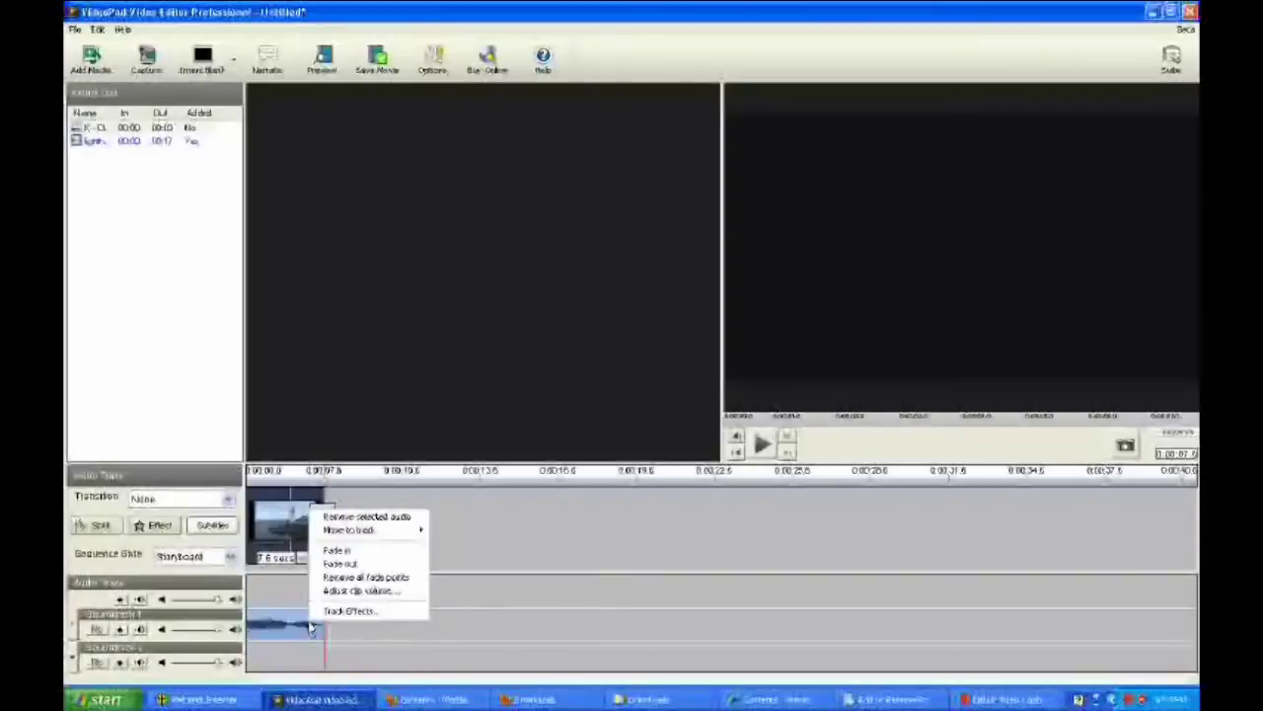
{"action": "left_click", "coordinate": [541, 533]}
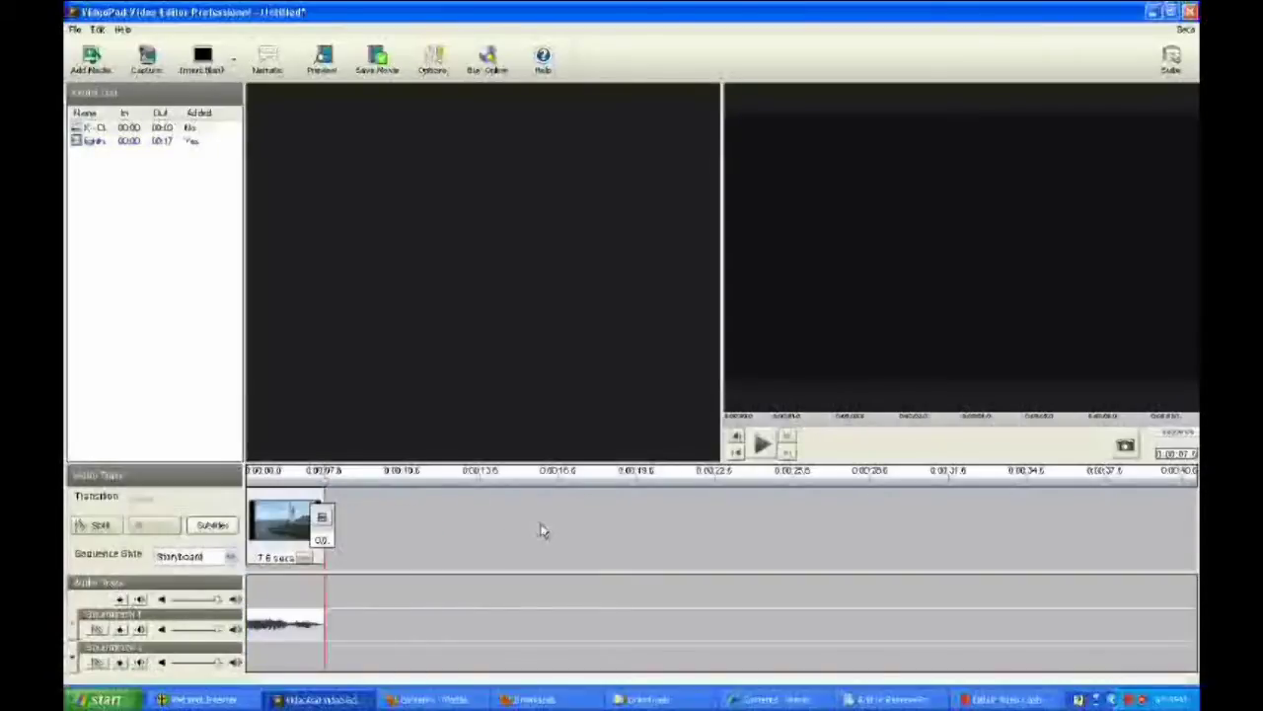
{"action": "left_click", "coordinate": [299, 629]}
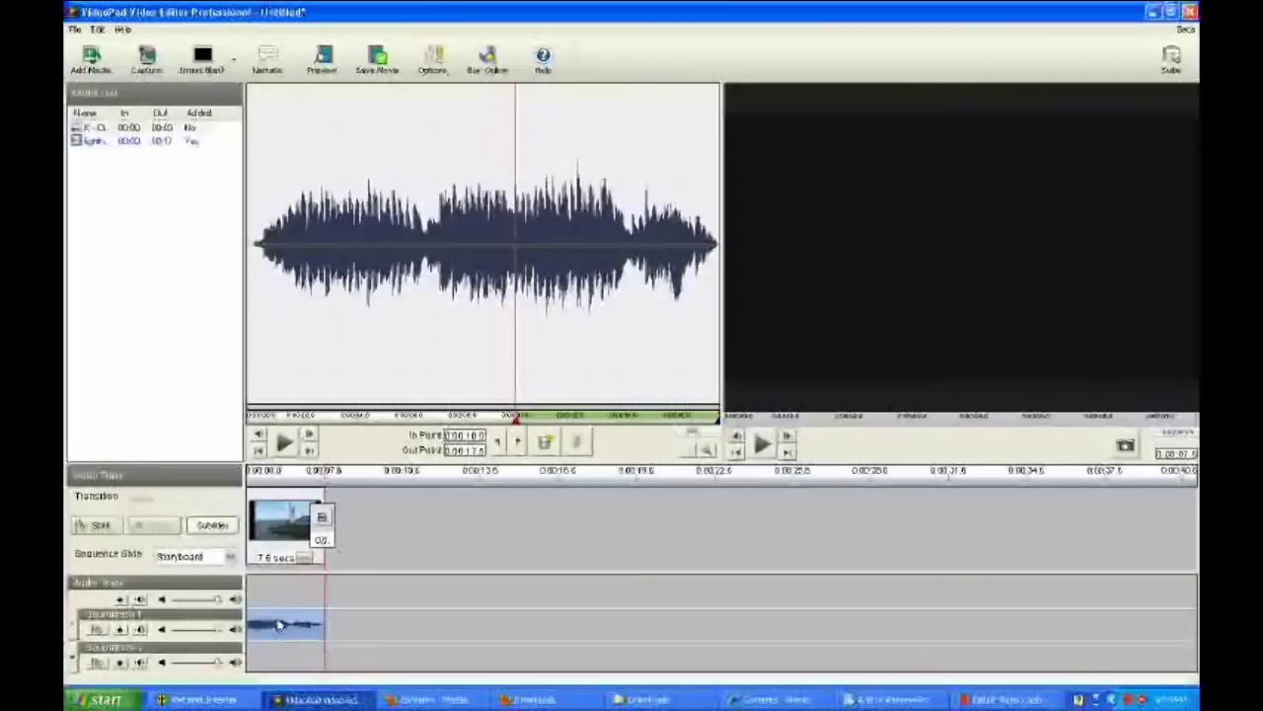
{"action": "right_click", "coordinate": [280, 622]}
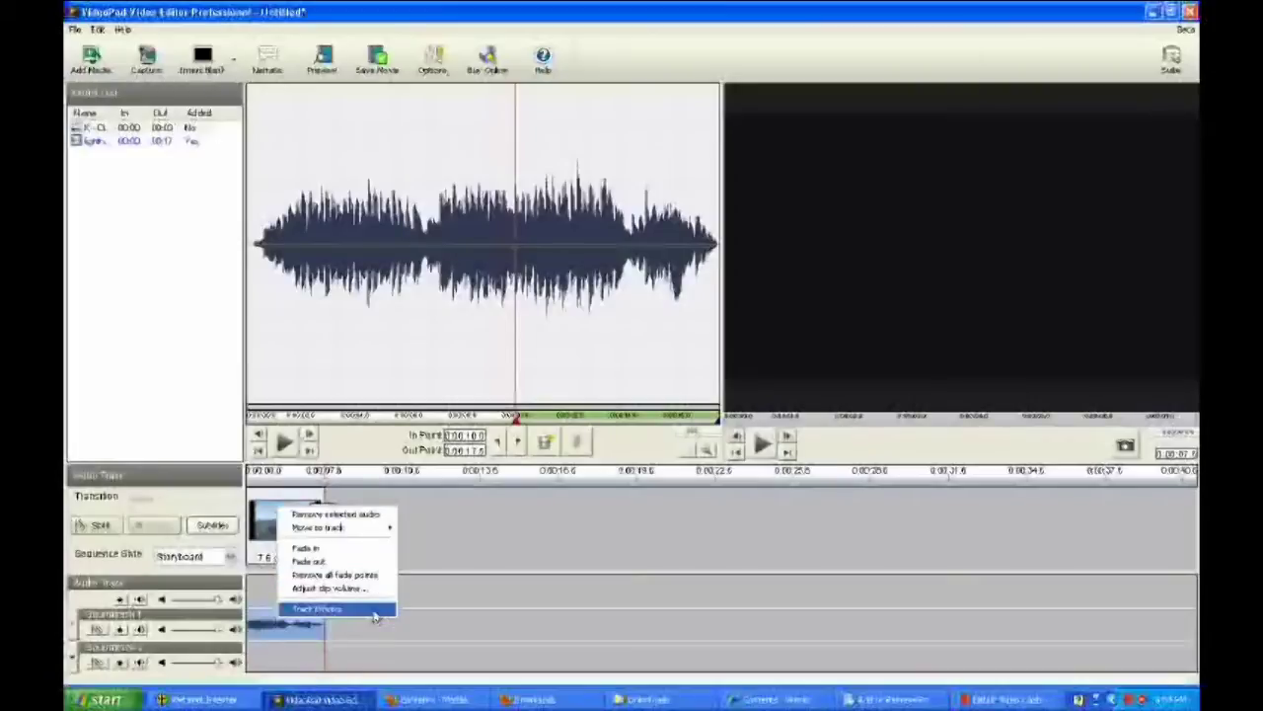
{"action": "left_click", "coordinate": [463, 534]}
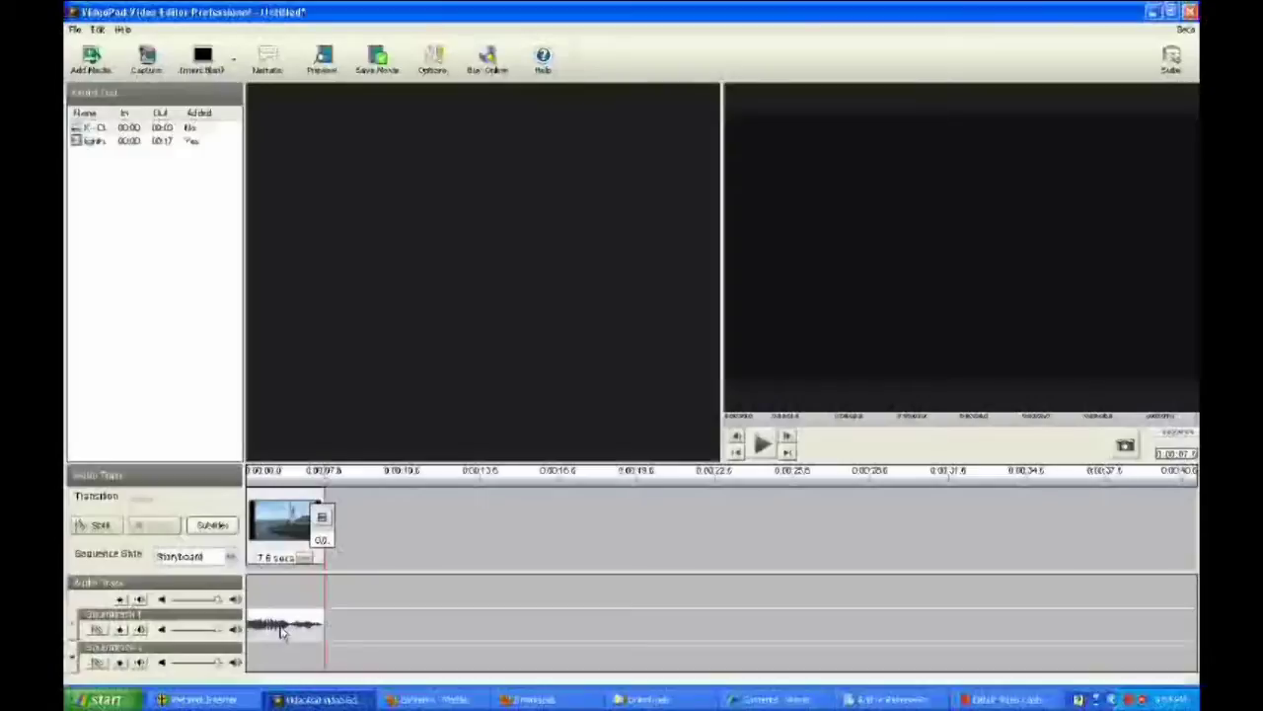
{"action": "left_click", "coordinate": [283, 630]}
{"action": "right_click", "coordinate": [282, 632]}
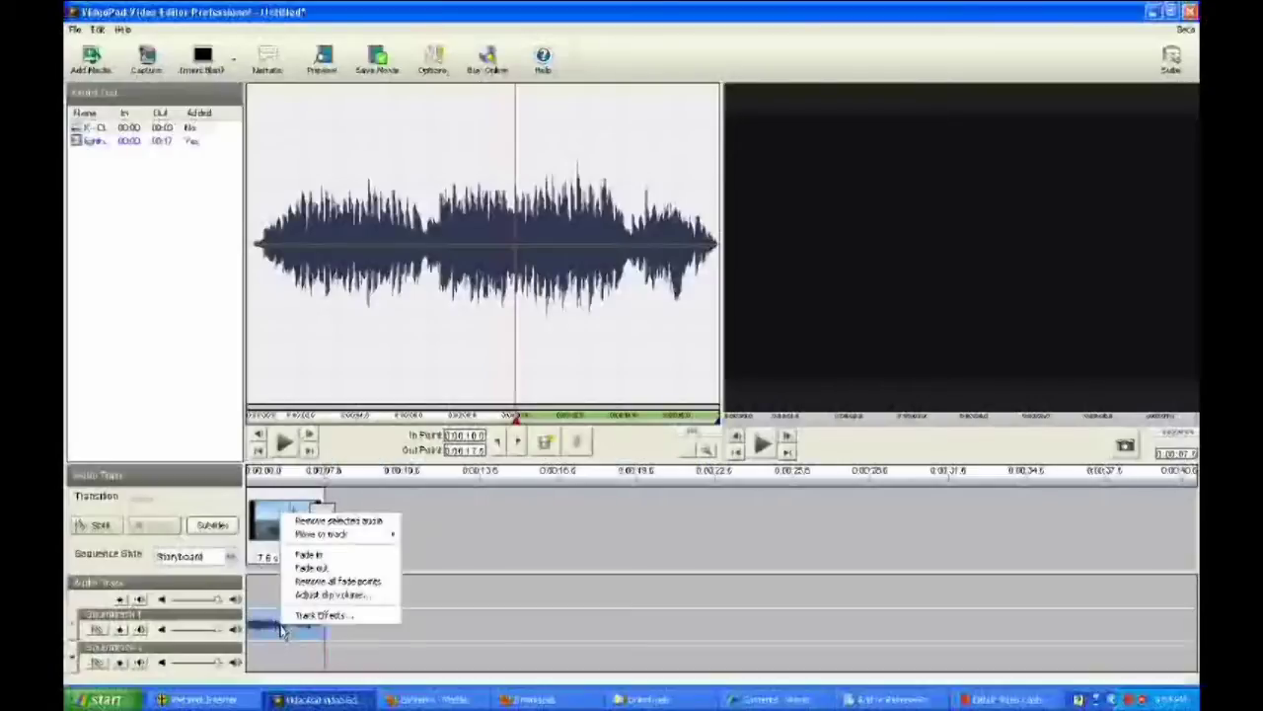
{"action": "left_click", "coordinate": [283, 631]}
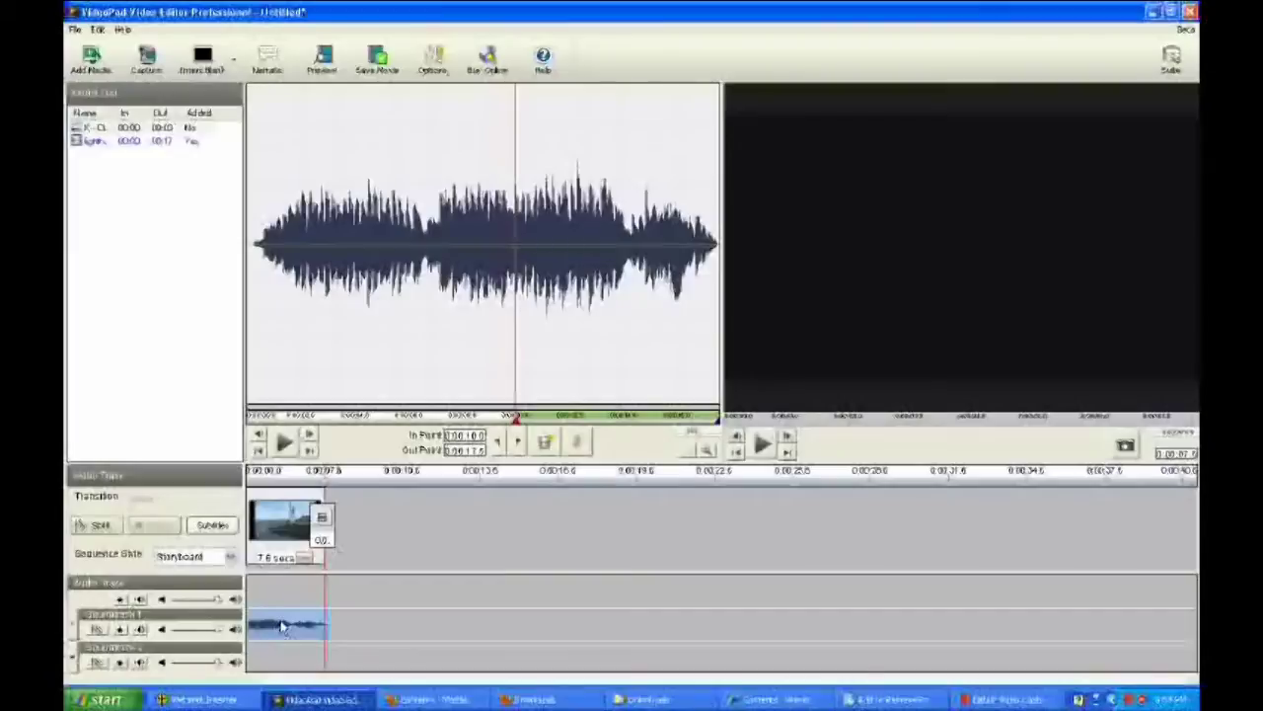
{"action": "right_click", "coordinate": [283, 628]}
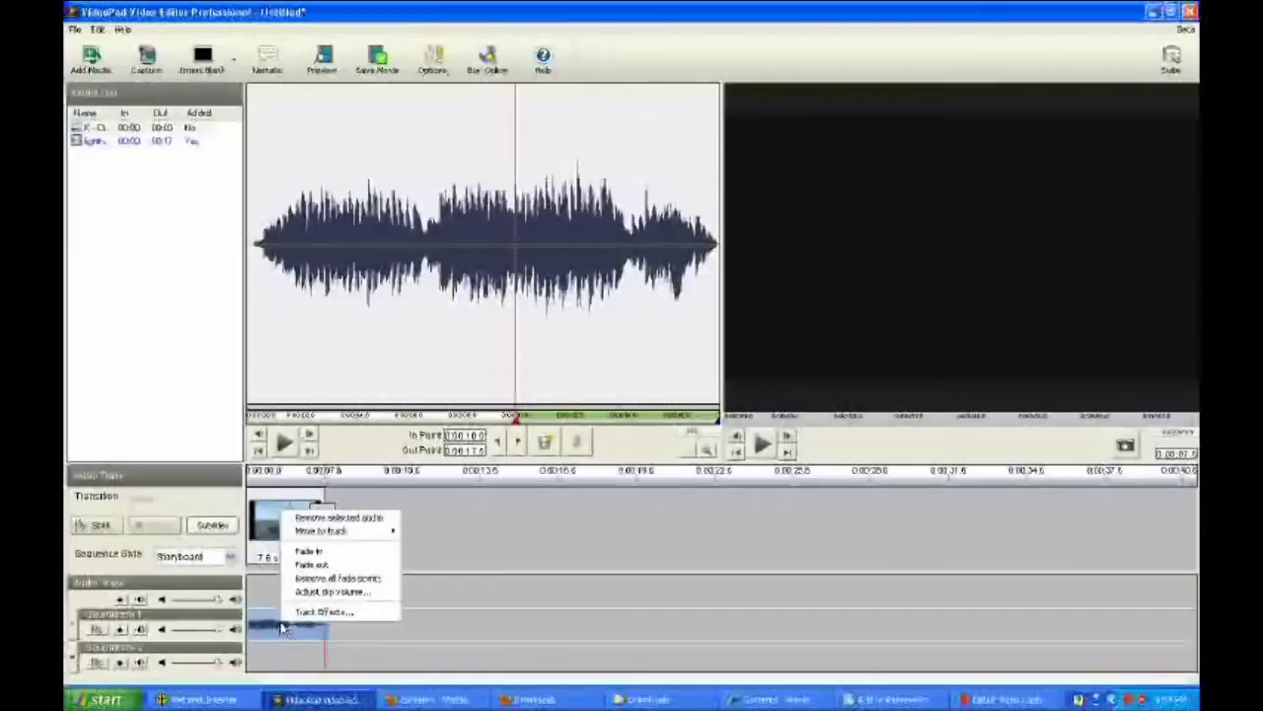
{"action": "left_click", "coordinate": [281, 632]}
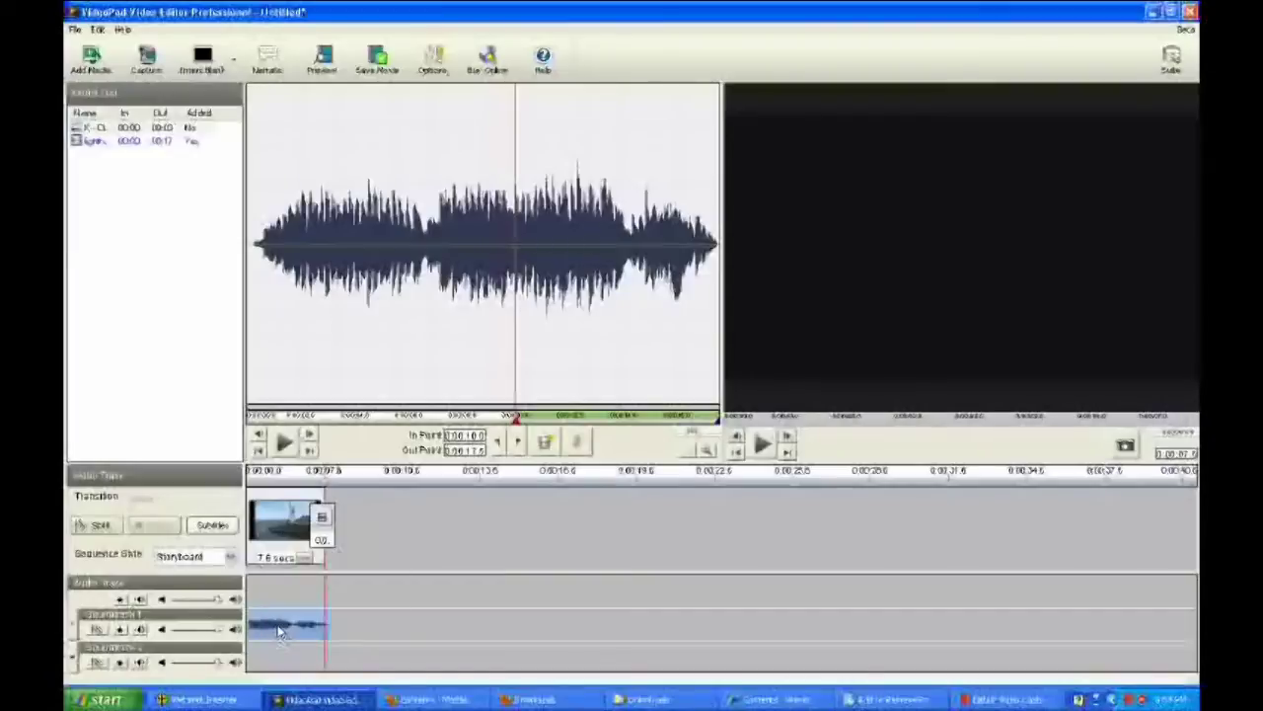
Delete the separated sound clip and place the portrait photo after the lighthouse clip
{"action": "key", "text": "Delete"}
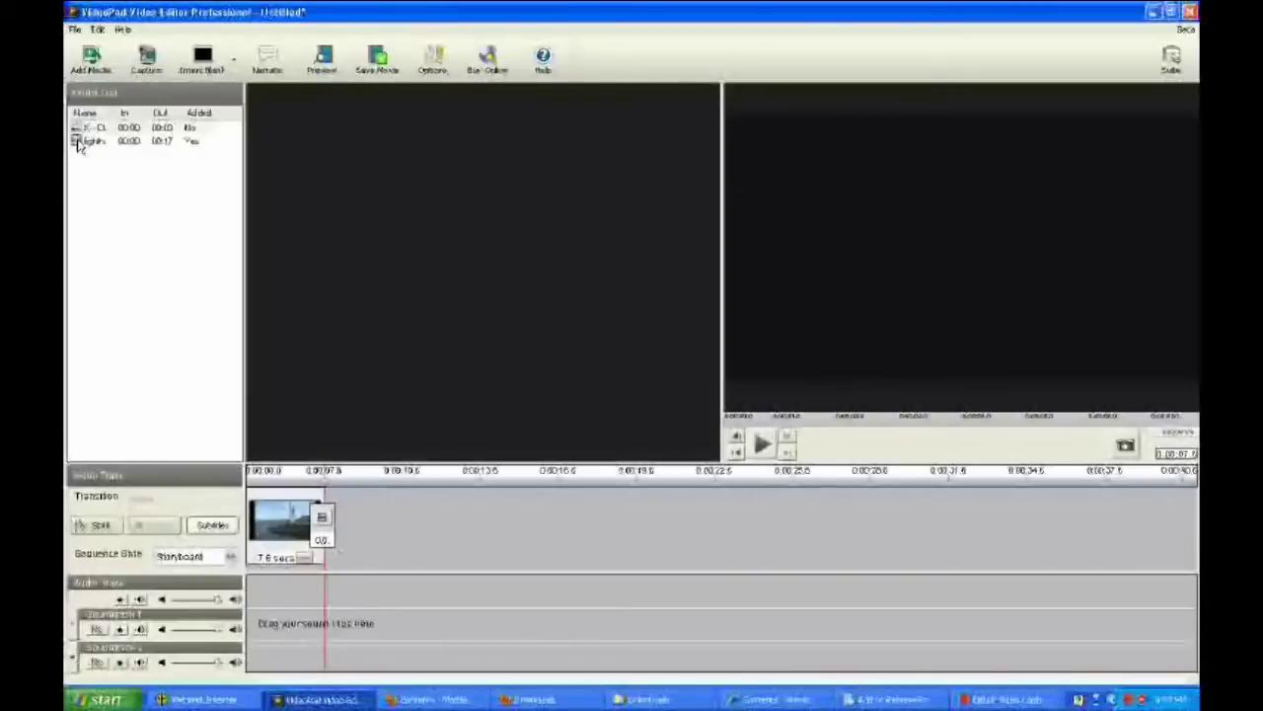
{"action": "left_click_drag", "start_coordinate": [83, 134], "coordinate": [400, 533]}
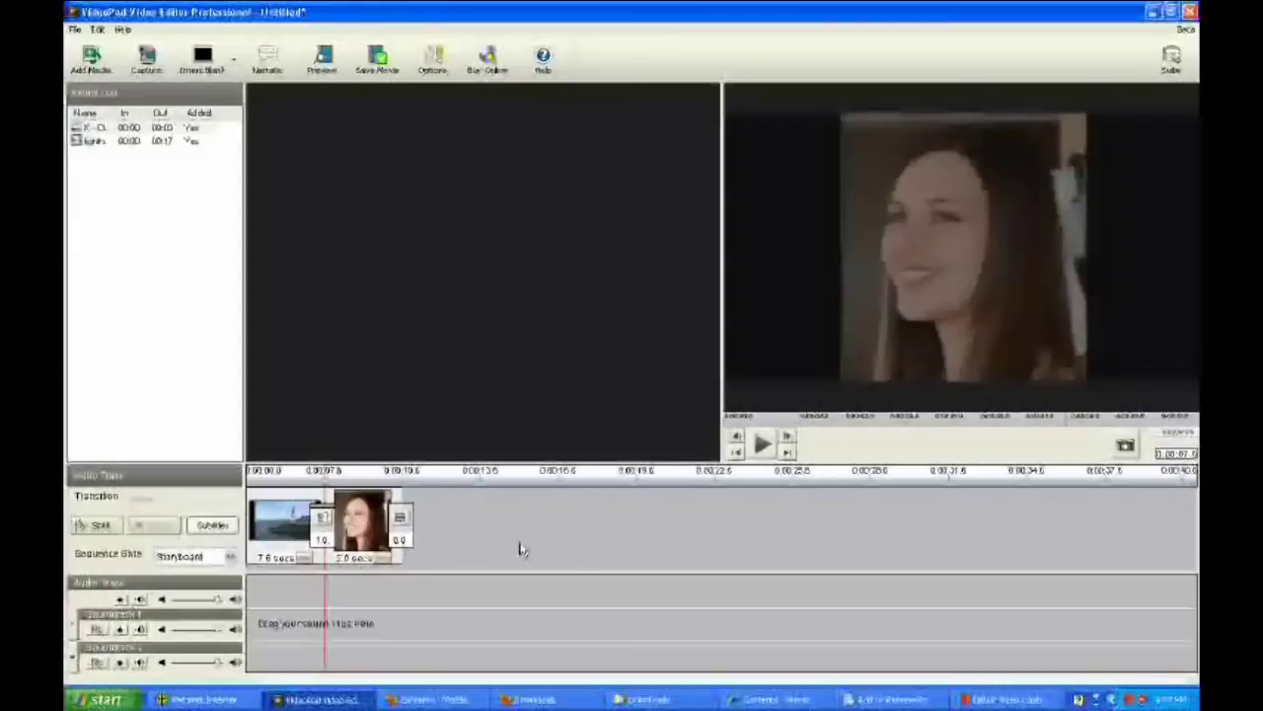
Set the transition between the lighthouse clip and portrait photo to Fade through white
{"action": "double_click", "coordinate": [325, 521]}
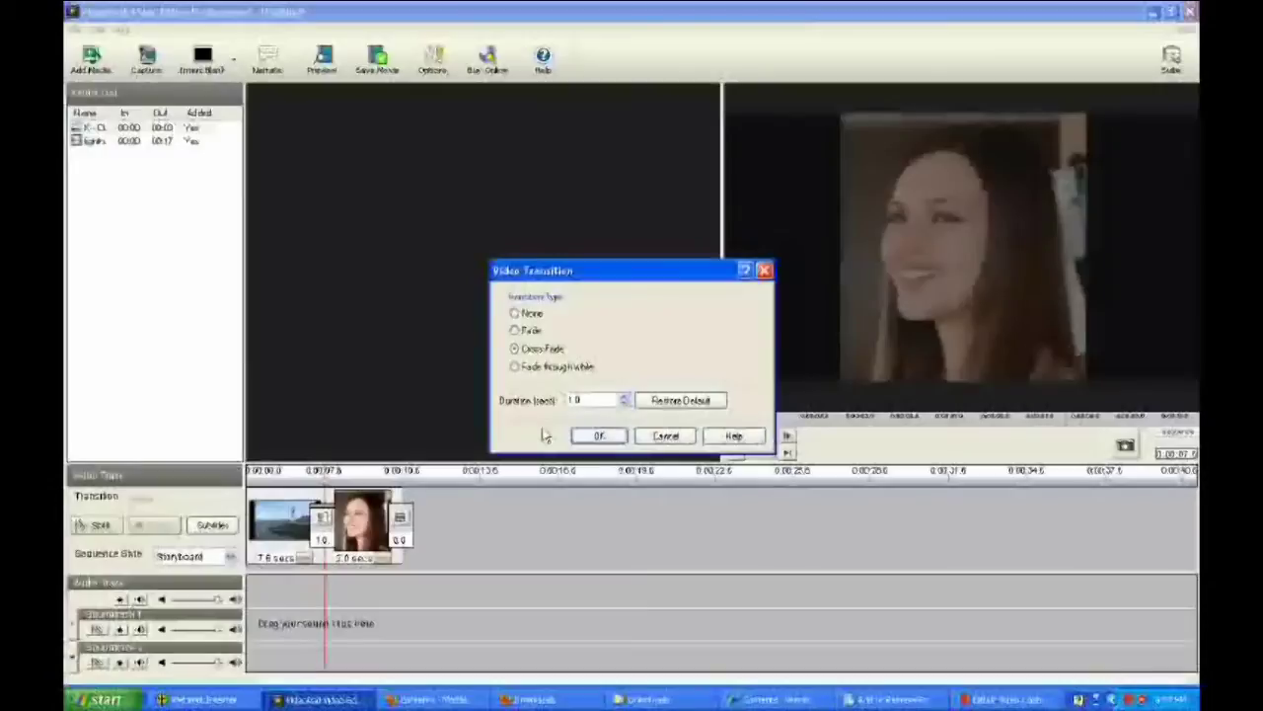
{"action": "left_click", "coordinate": [520, 366]}
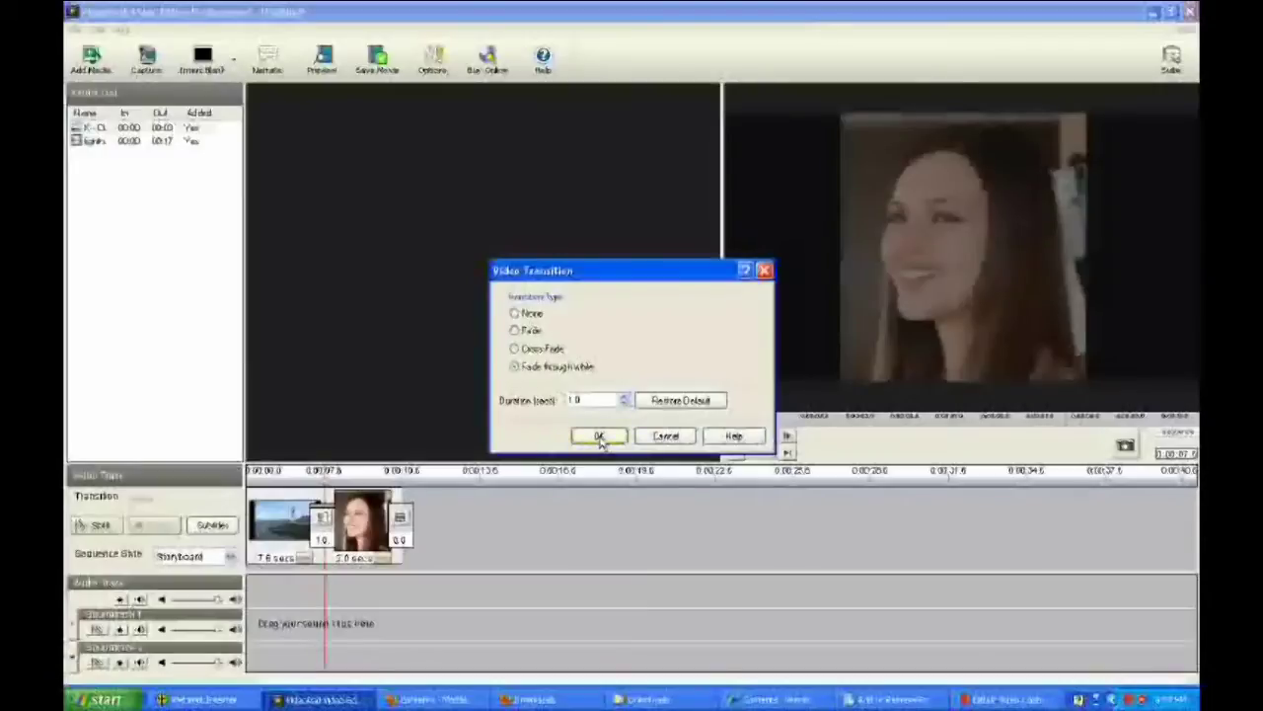
{"action": "left_click", "coordinate": [598, 436]}
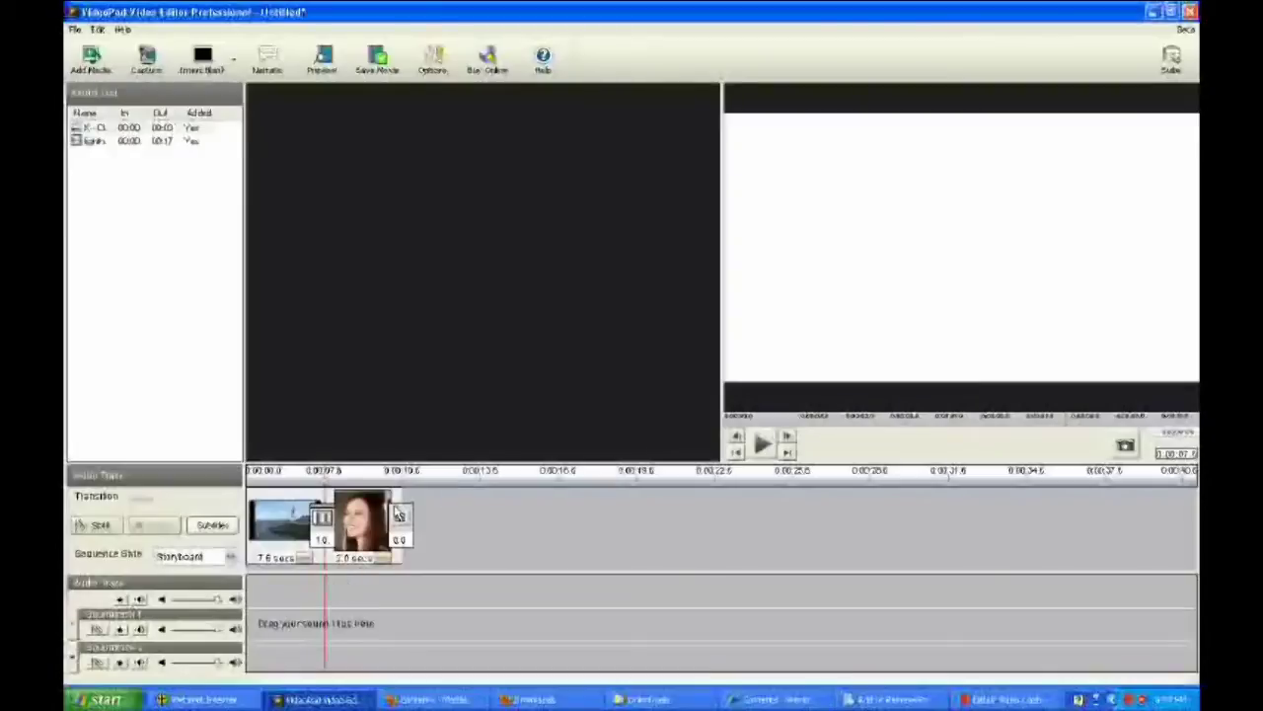
Load the lighthouse clip into the preview, cancel out of Effects, and bring up its context menu
{"action": "left_click", "coordinate": [286, 526]}
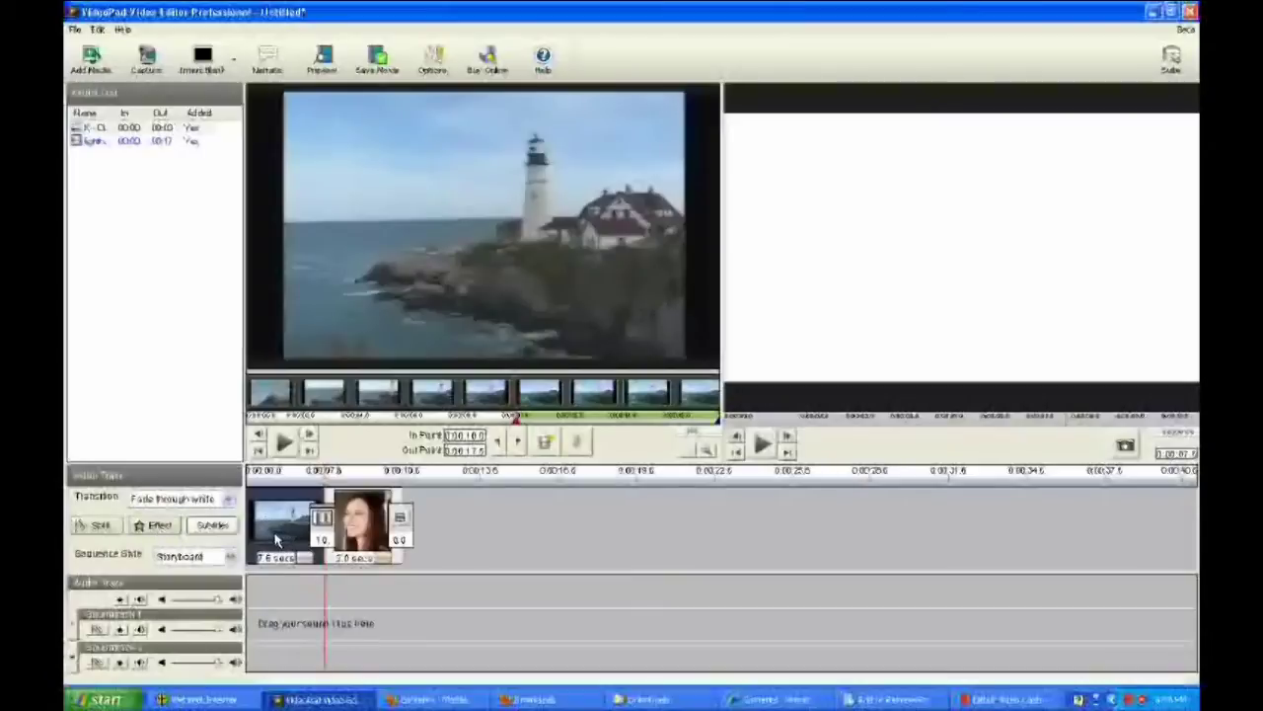
{"action": "left_click", "coordinate": [153, 526]}
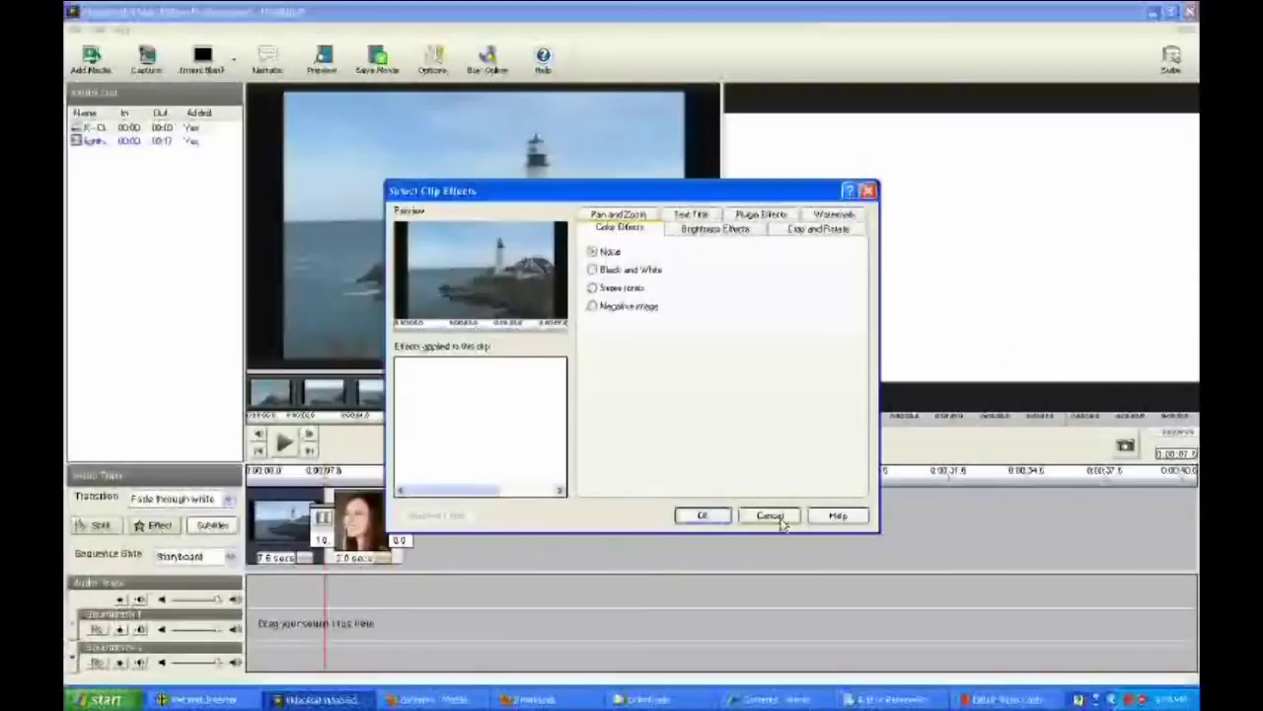
{"action": "left_click", "coordinate": [780, 523]}
{"action": "right_click", "coordinate": [286, 520]}
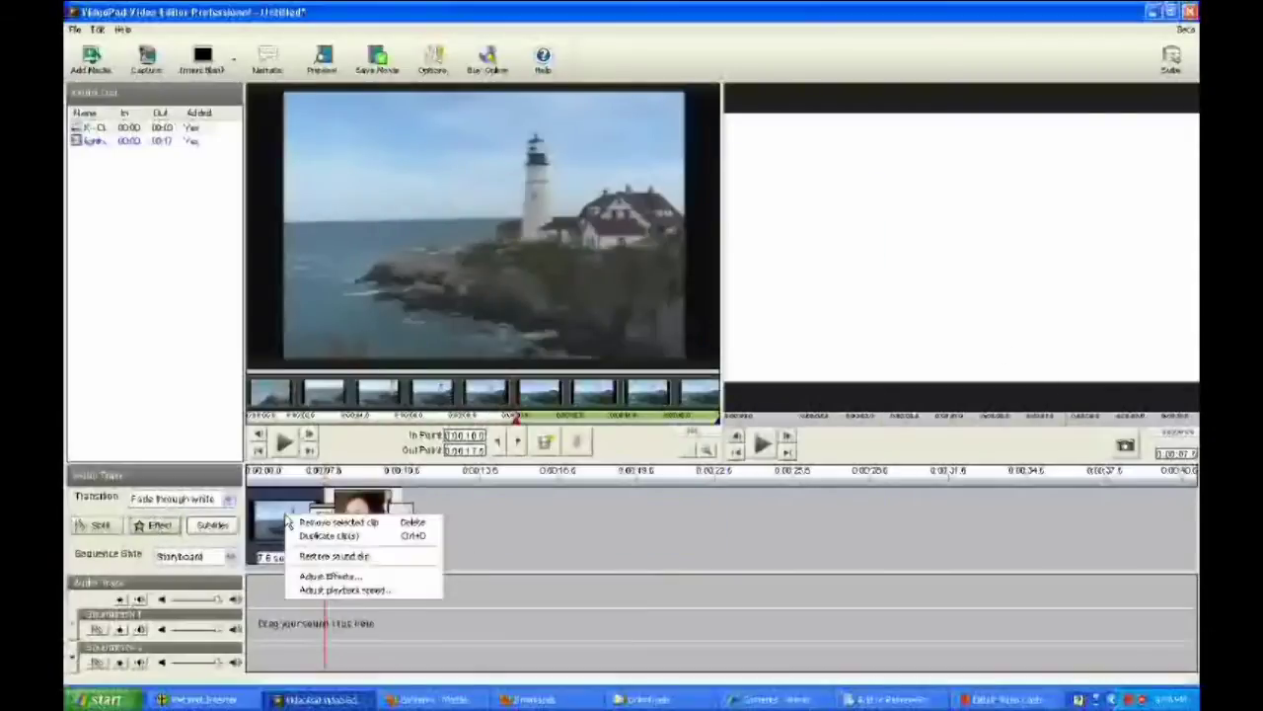
Preview black and white, sepia and negative on the lighthouse clip, then set Color Effects to None
{"action": "left_click", "coordinate": [308, 578]}
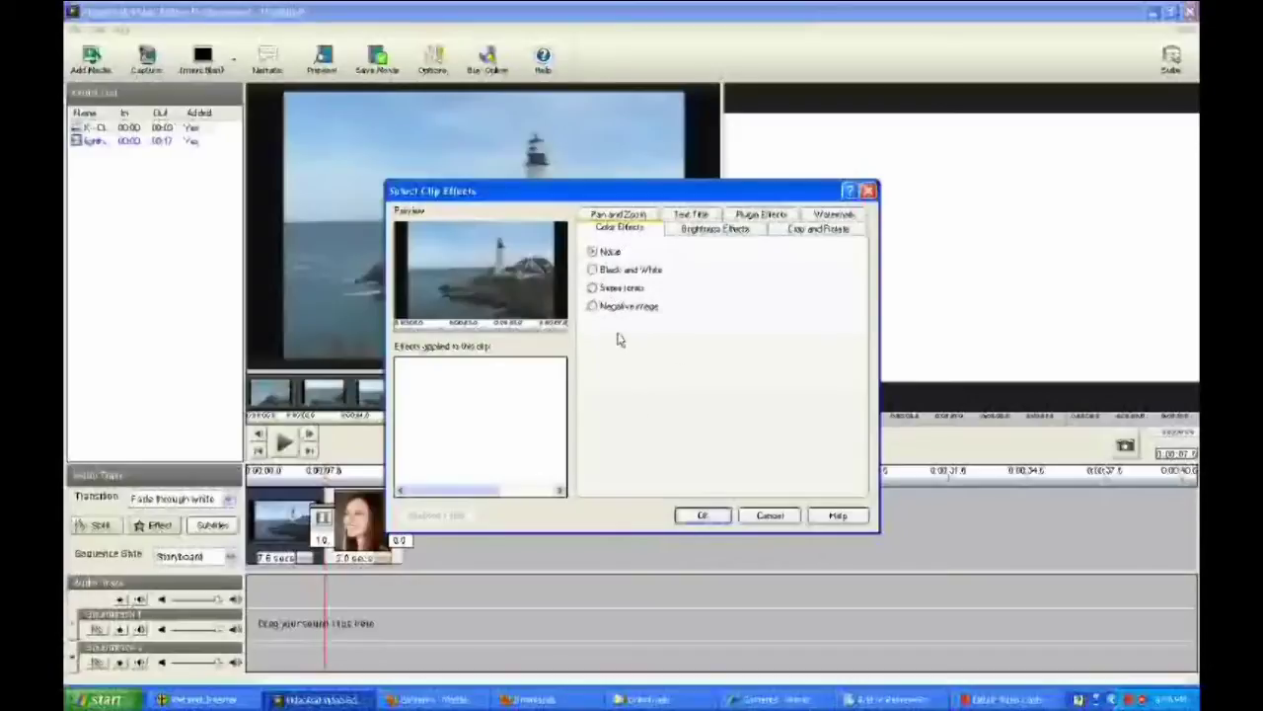
{"action": "left_click", "coordinate": [592, 270]}
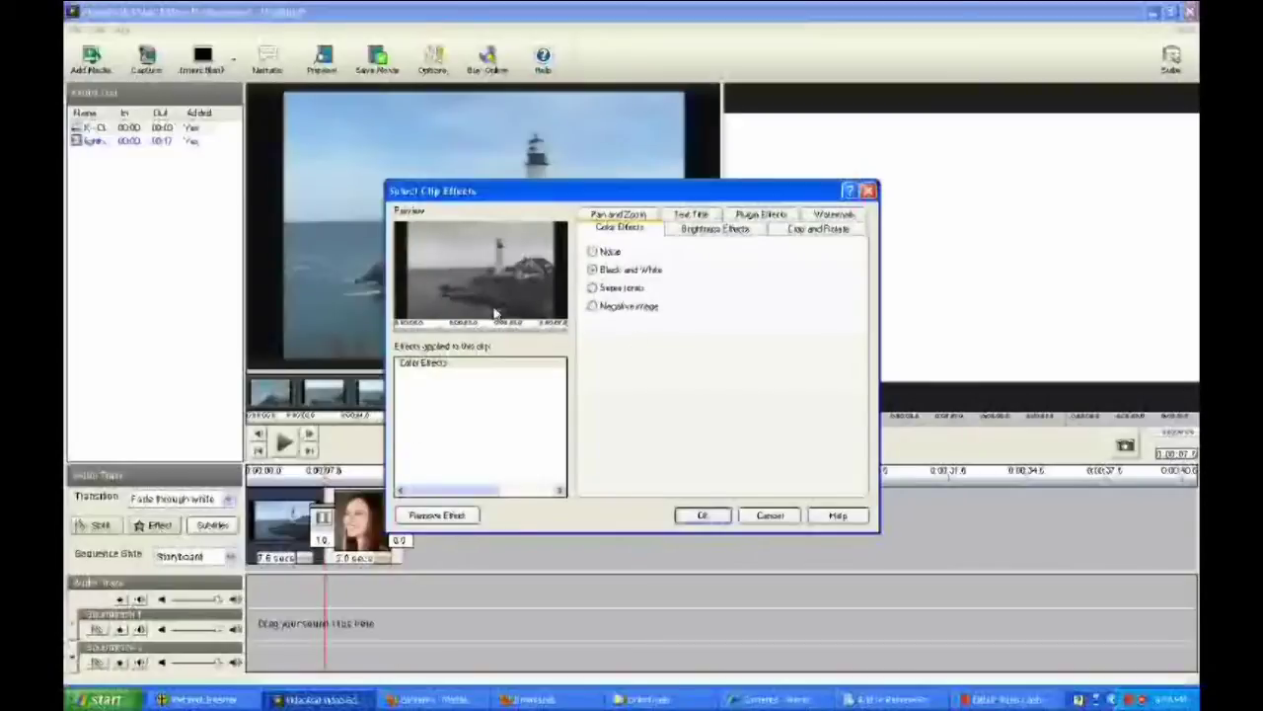
{"action": "left_click", "coordinate": [593, 287]}
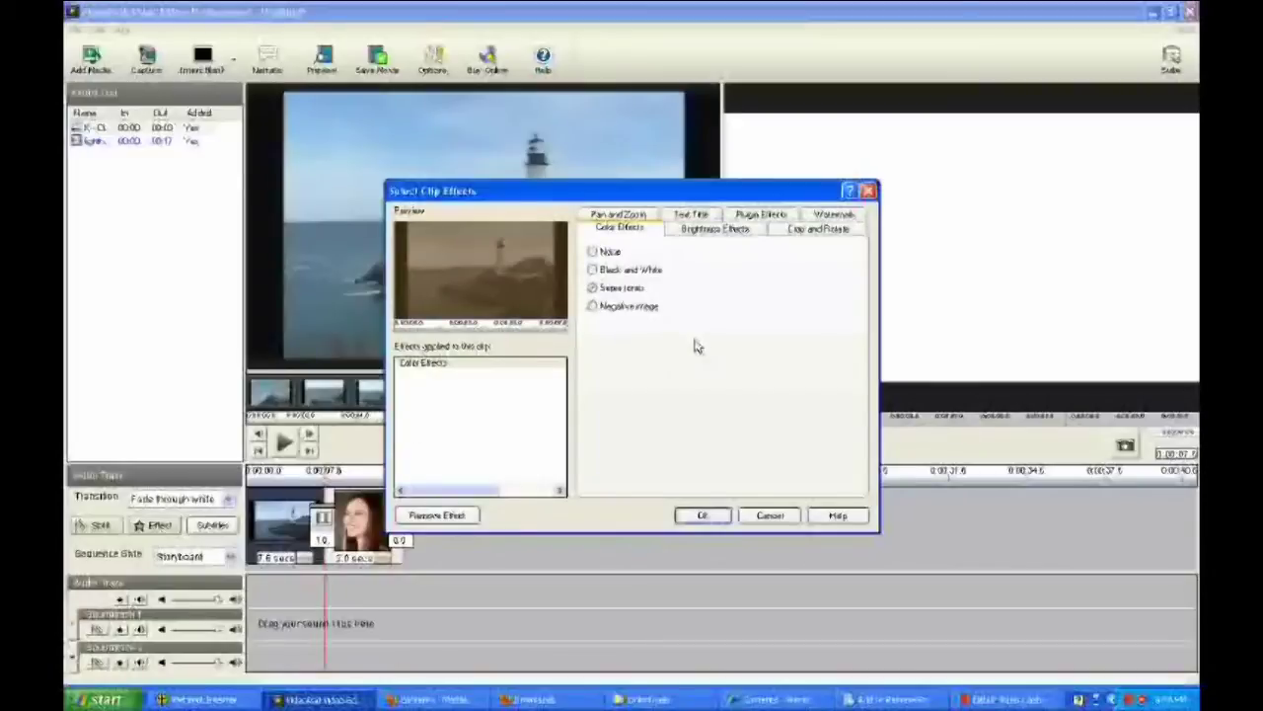
{"action": "left_click", "coordinate": [593, 306]}
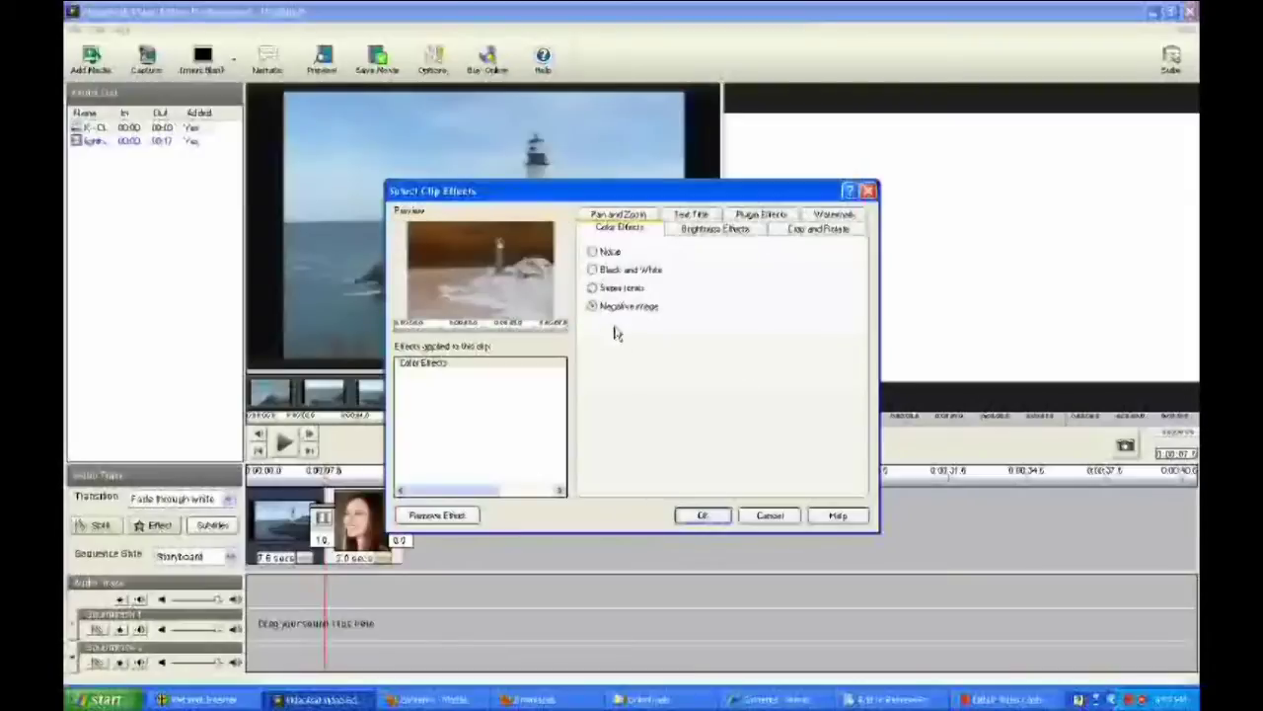
{"action": "left_click", "coordinate": [593, 253]}
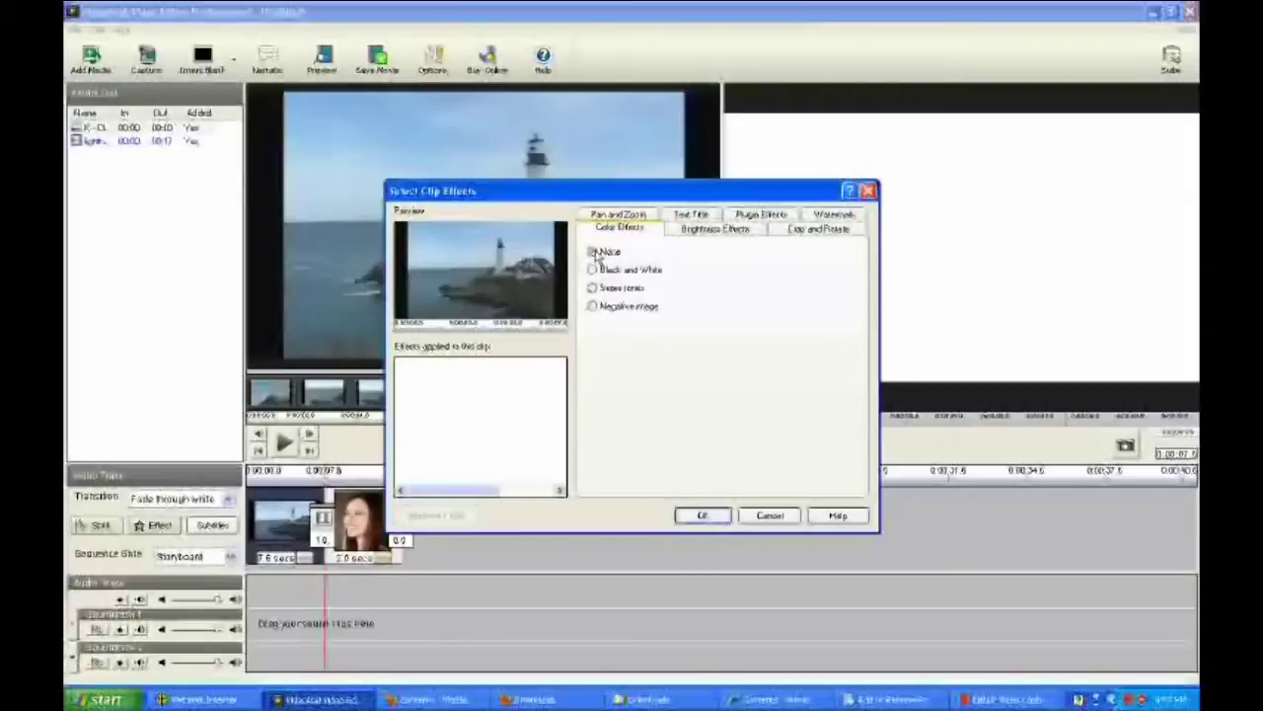
{"action": "left_click", "coordinate": [710, 228]}
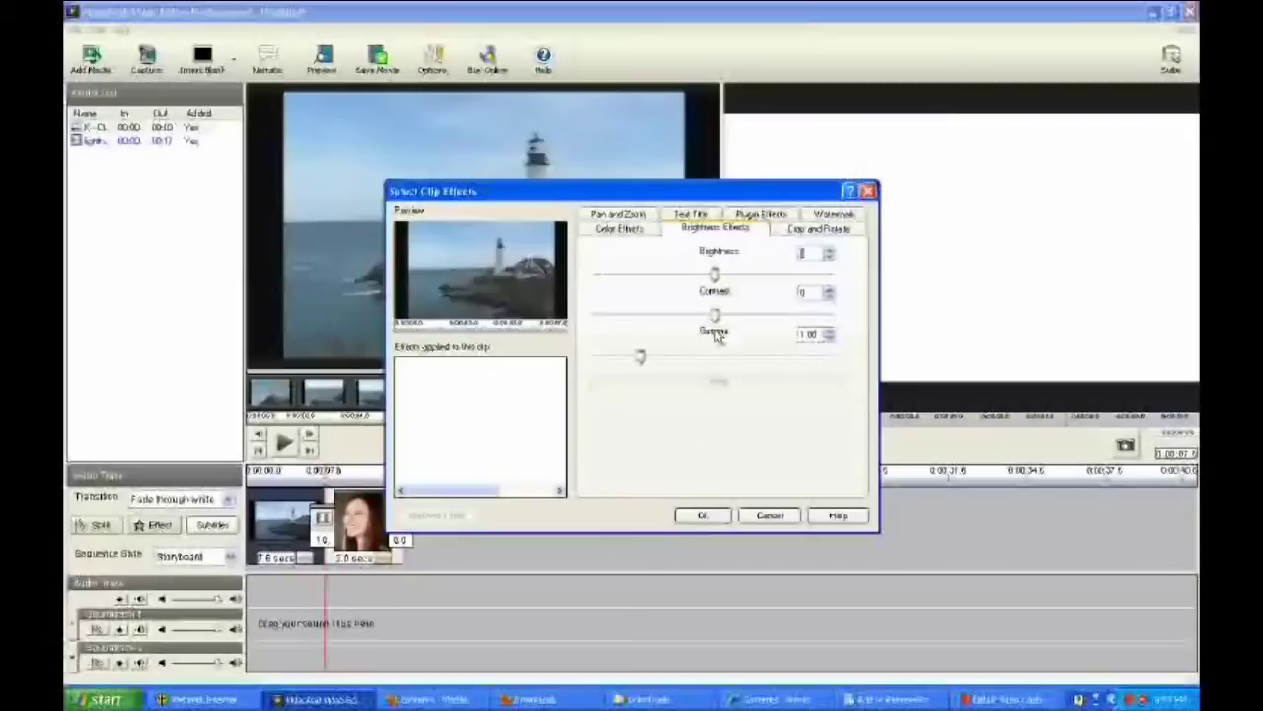
Lower the lighthouse clip's brightness slightly, set contrast to 21 and gamma to about 1.37
{"action": "mouse_move", "coordinate": [714, 279]}
{"action": "left_mouse_down"}
{"action": "mouse_move", "coordinate": [753, 275]}
{"action": "mouse_move", "coordinate": [694, 278]}
{"action": "mouse_move", "coordinate": [715, 275]}
{"action": "left_mouse_up"}
{"action": "mouse_move", "coordinate": [720, 326]}
{"action": "left_mouse_down"}
{"action": "mouse_move", "coordinate": [770, 317]}
{"action": "mouse_move", "coordinate": [713, 320]}
{"action": "mouse_move", "coordinate": [721, 329]}
{"action": "mouse_move", "coordinate": [716, 317]}
{"action": "left_mouse_up"}
{"action": "mouse_move", "coordinate": [642, 358]}
{"action": "left_mouse_down"}
{"action": "mouse_move", "coordinate": [677, 357]}
{"action": "mouse_move", "coordinate": [646, 357]}
{"action": "mouse_move", "coordinate": [657, 358]}
{"action": "left_mouse_up"}
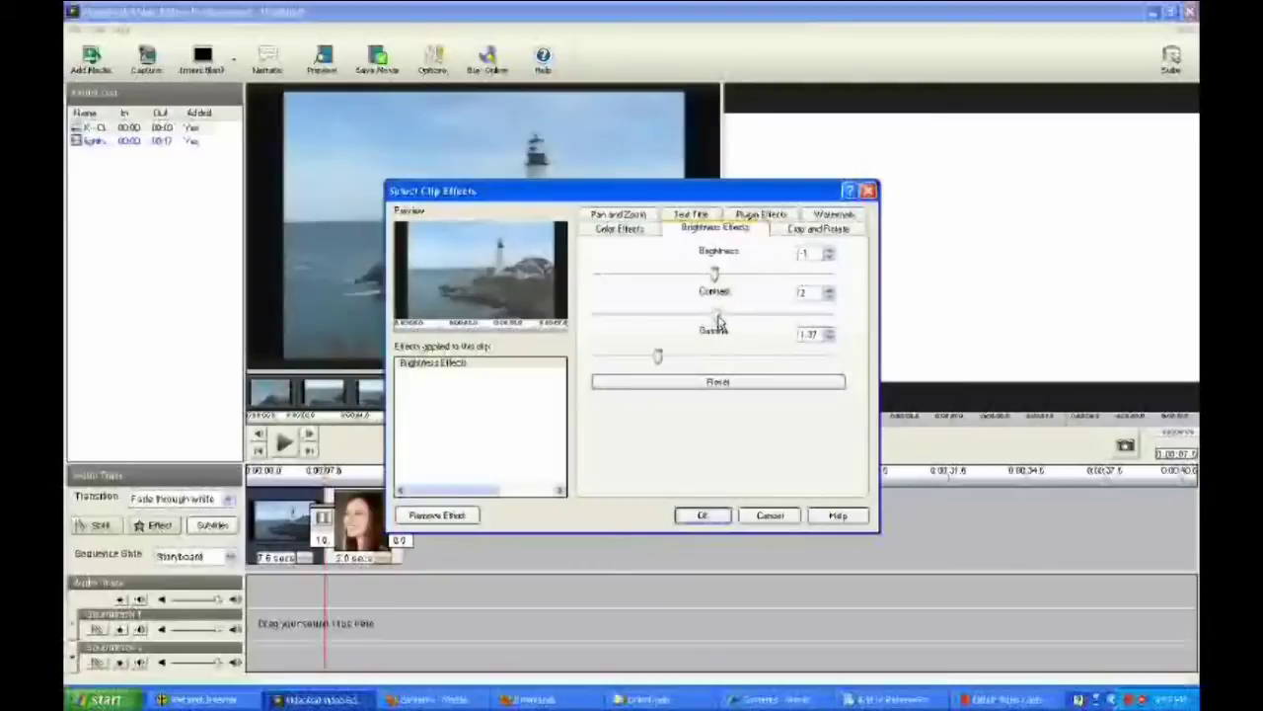
{"action": "left_click_drag", "start_coordinate": [717, 316], "coordinate": [738, 316]}
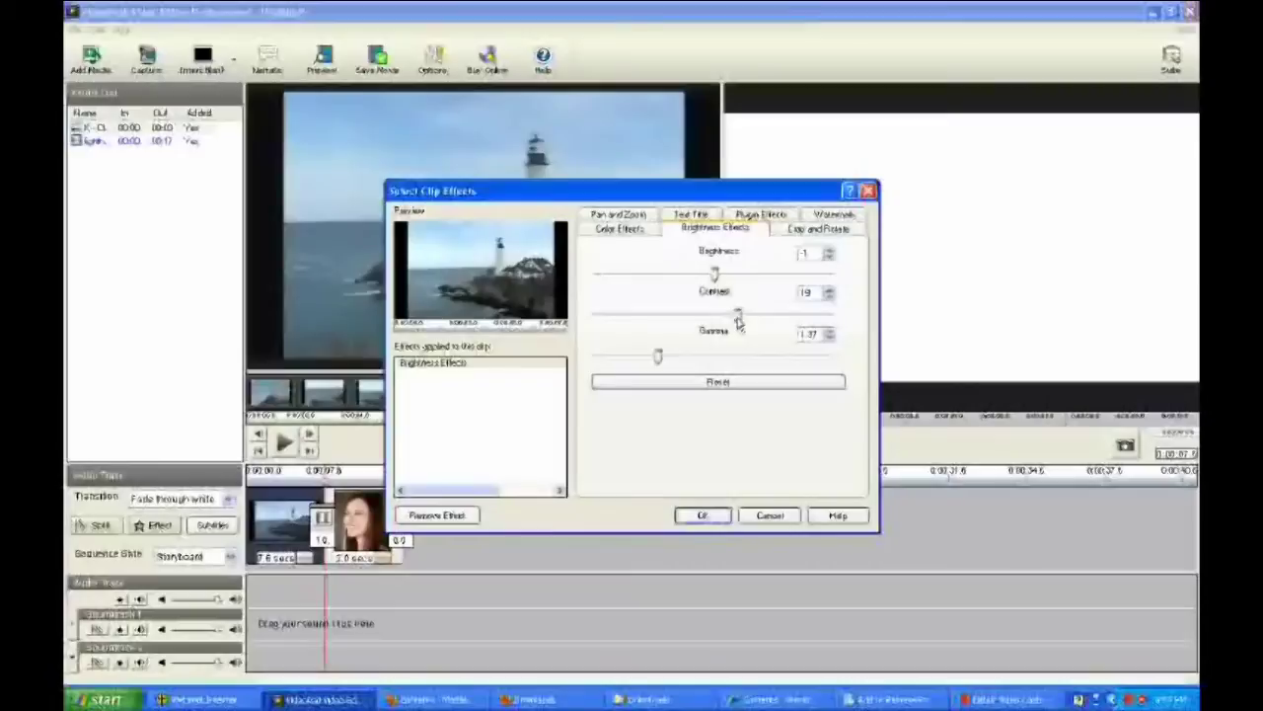
{"action": "left_click_drag", "start_coordinate": [737, 320], "coordinate": [741, 323]}
Give the lighthouse clip a 4:3 pan and zoom whose end frame zooms in
{"action": "left_click", "coordinate": [619, 216]}
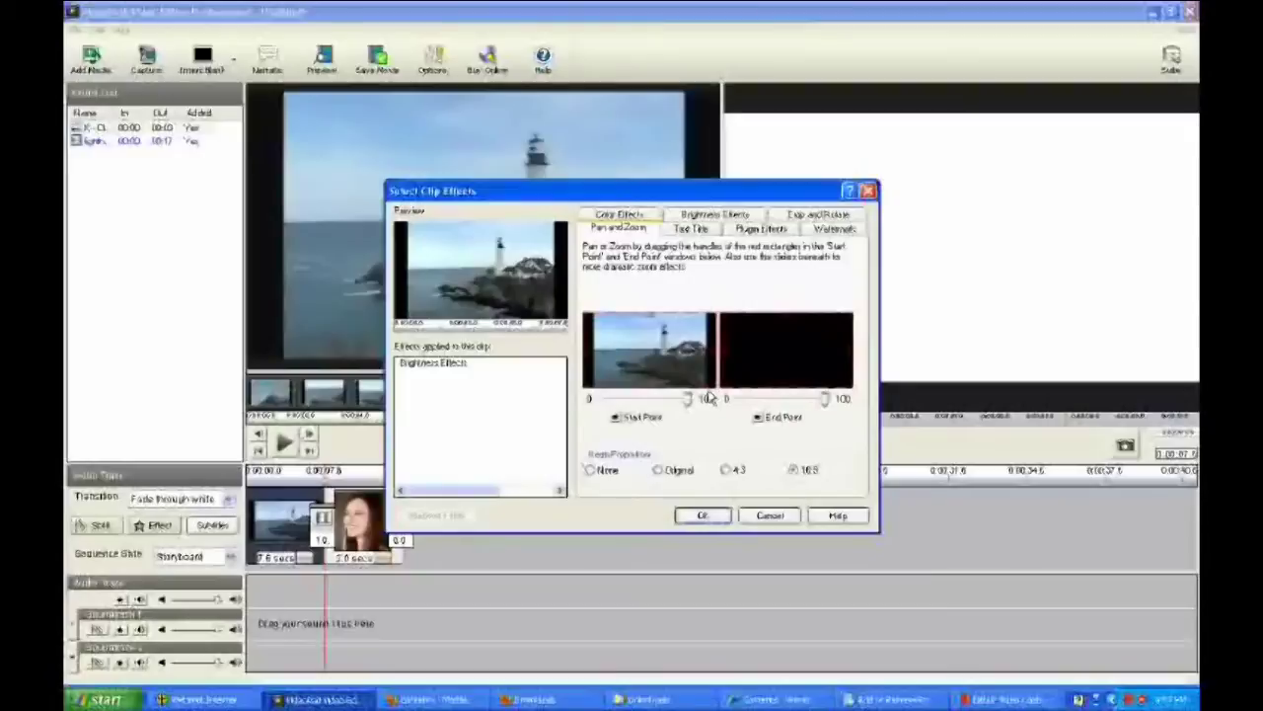
{"action": "left_click_drag", "start_coordinate": [584, 393], "coordinate": [606, 376]}
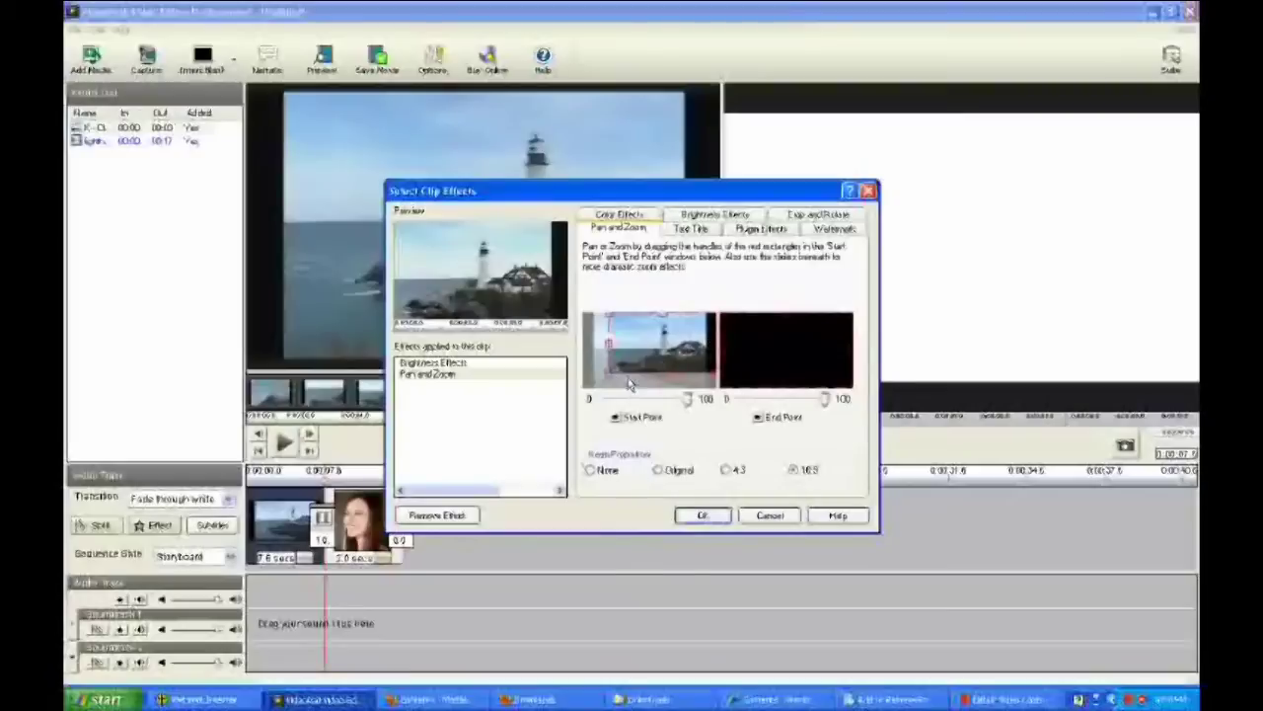
{"action": "left_click_drag", "start_coordinate": [609, 372], "coordinate": [591, 396]}
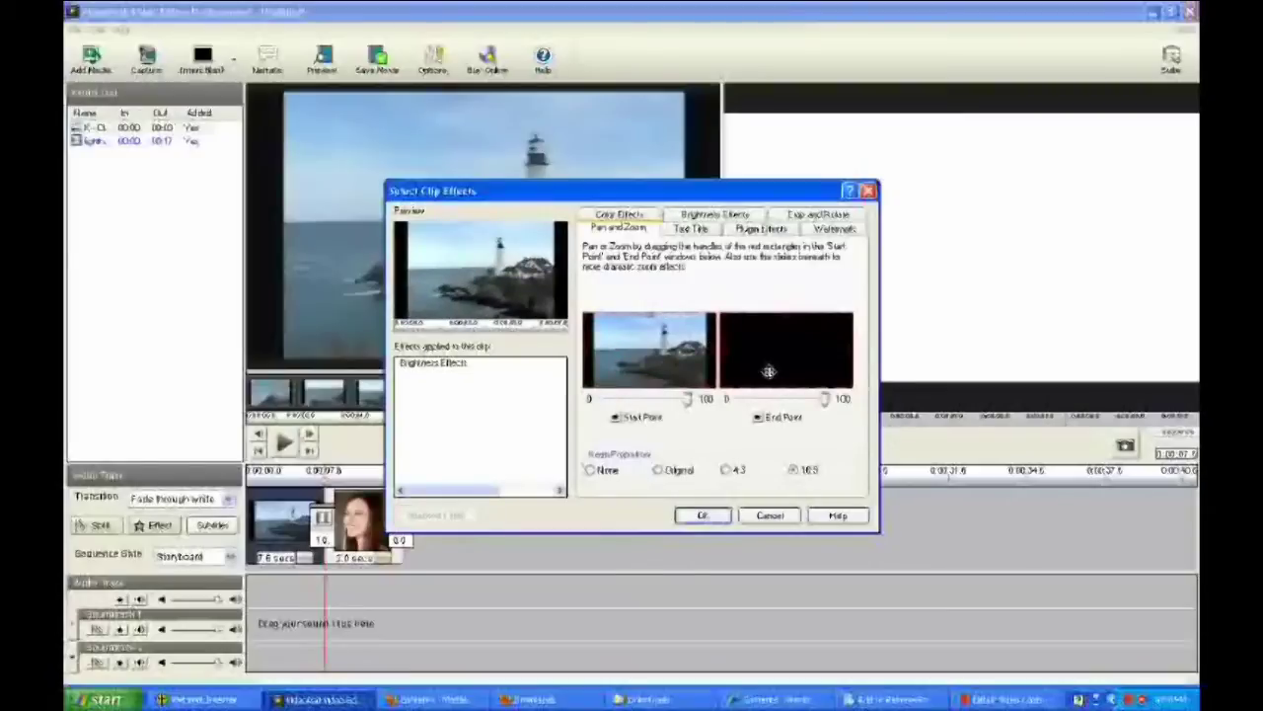
{"action": "left_click_drag", "start_coordinate": [851, 387], "coordinate": [797, 339]}
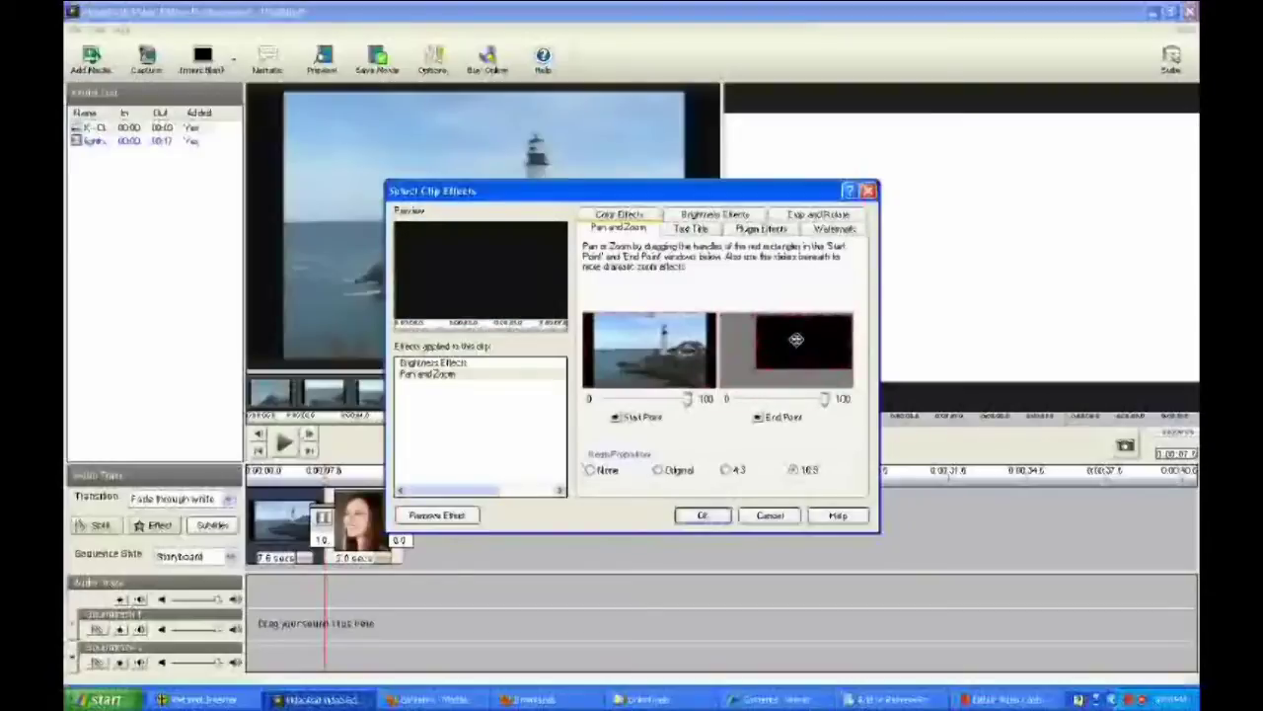
{"action": "left_click_drag", "start_coordinate": [756, 370], "coordinate": [769, 361]}
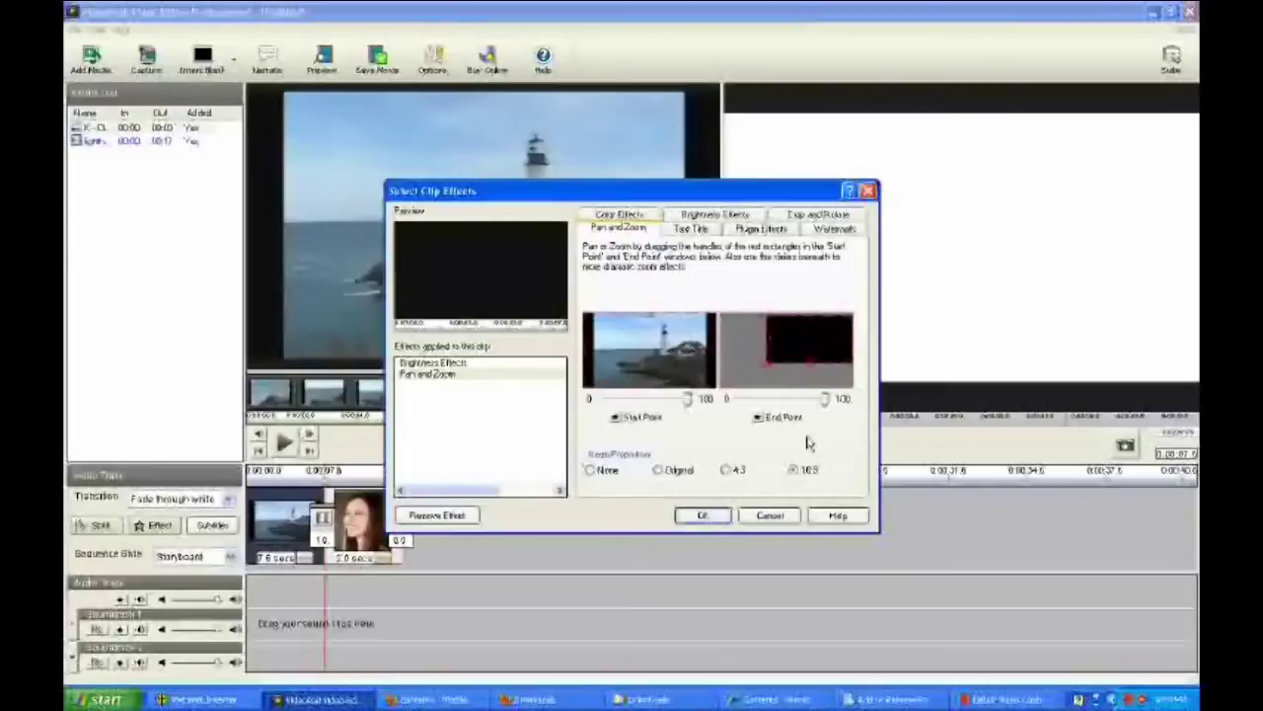
{"action": "left_click", "coordinate": [726, 471]}
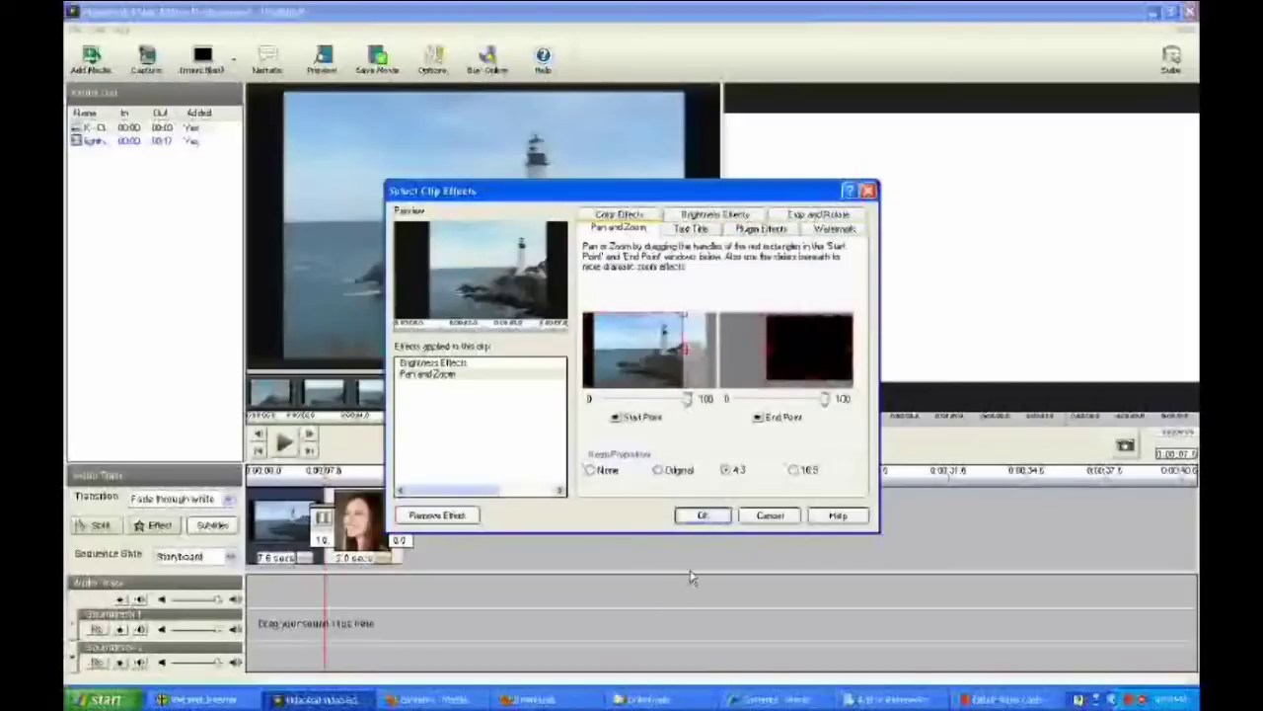
Apply the clip effects and return the playhead to the timeline start
{"action": "left_click", "coordinate": [703, 515]}
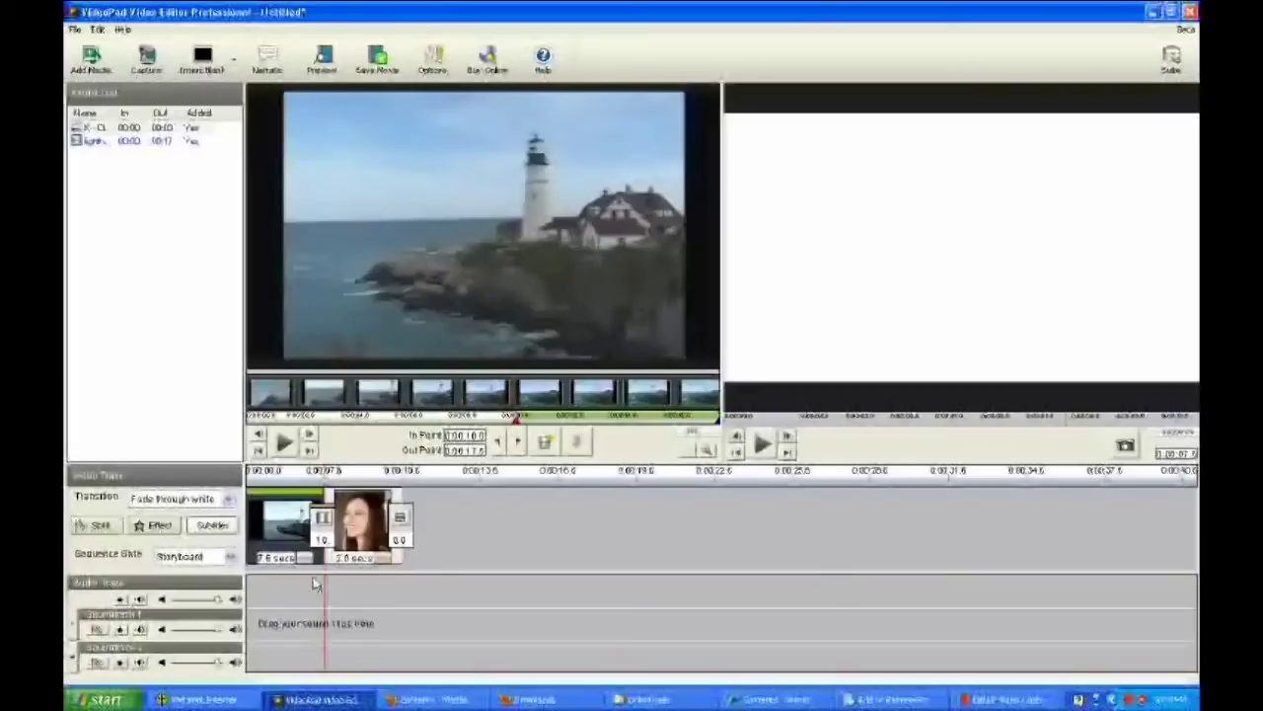
{"action": "left_click", "coordinate": [318, 484]}
{"action": "left_click_drag", "start_coordinate": [318, 484], "coordinate": [250, 484]}
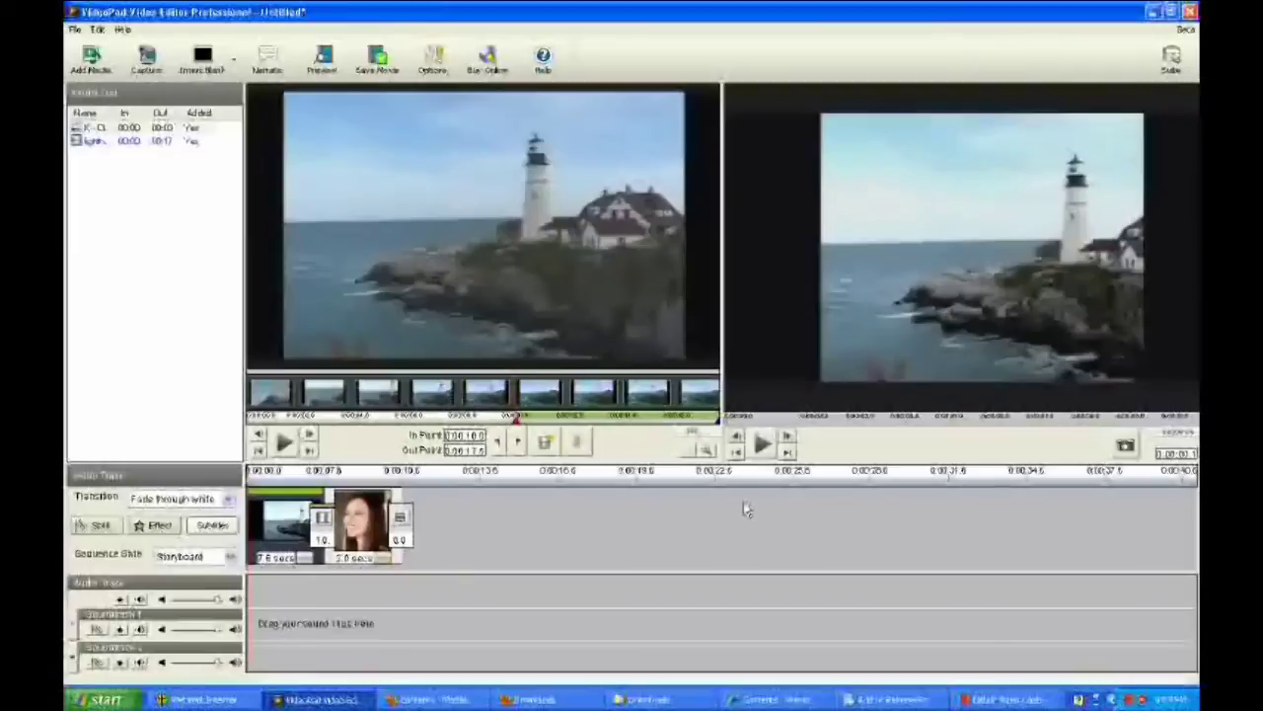
Play the sequence from the start, stop it, and select the portrait photo clip
{"action": "left_click", "coordinate": [762, 446]}
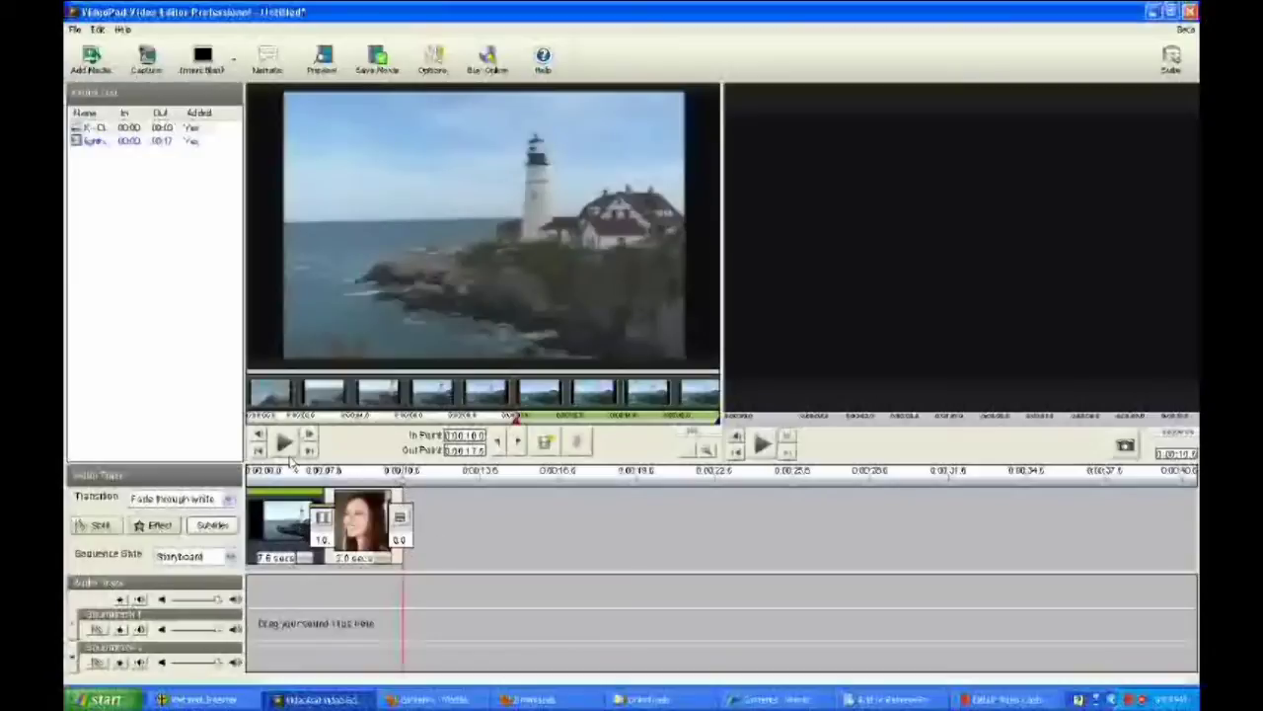
{"action": "left_click", "coordinate": [735, 452]}
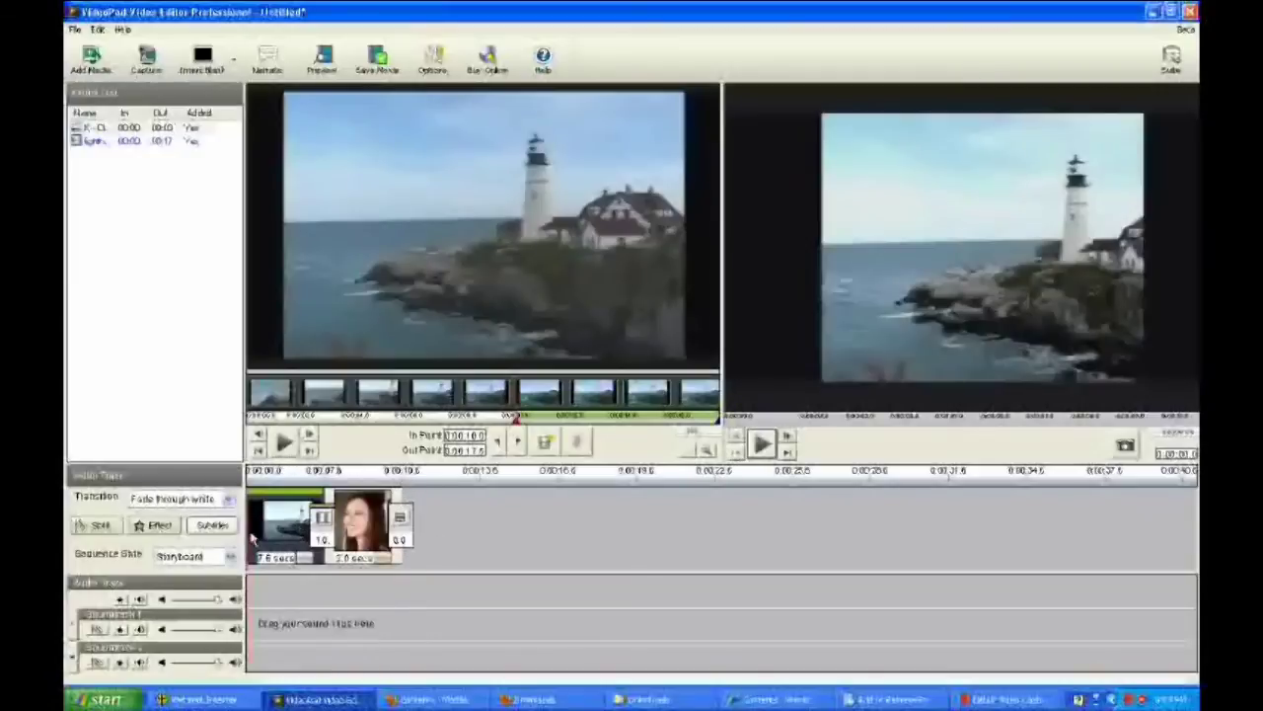
{"action": "left_click", "coordinate": [363, 530]}
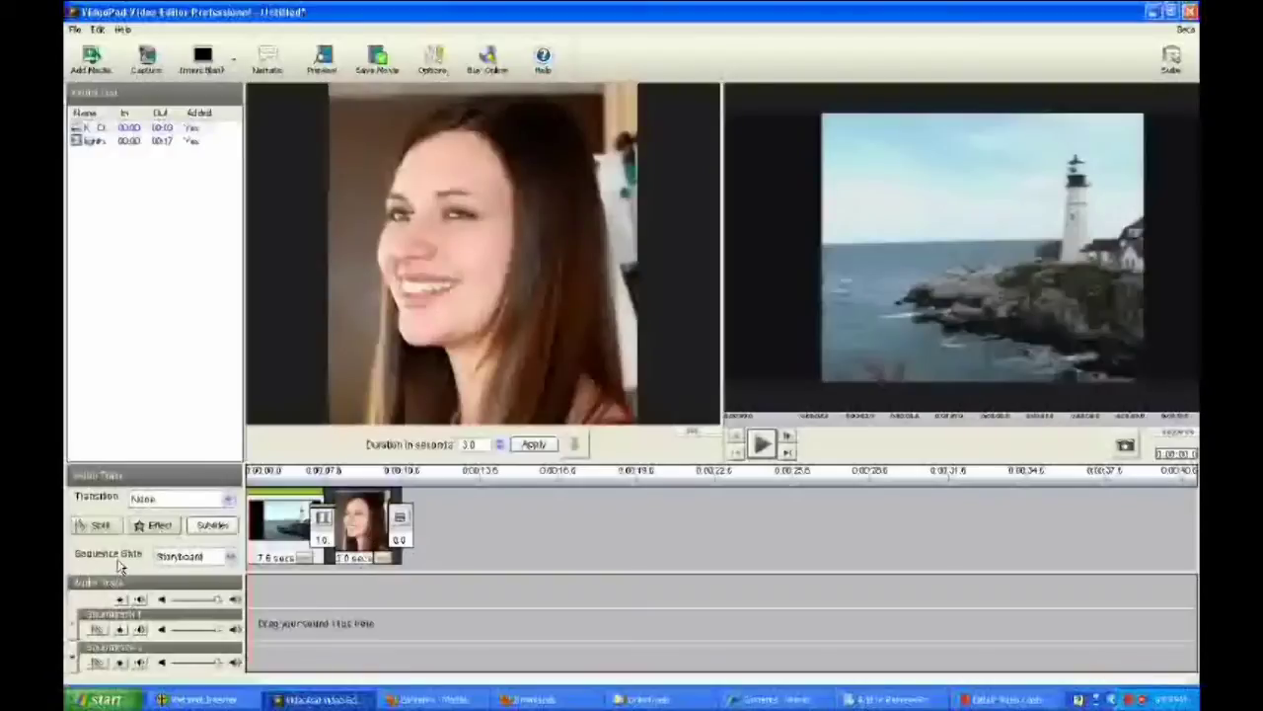
Crop the portrait photo with Crop and Rotate to a 4:3 frame around the woman's face
{"action": "left_click", "coordinate": [159, 526]}
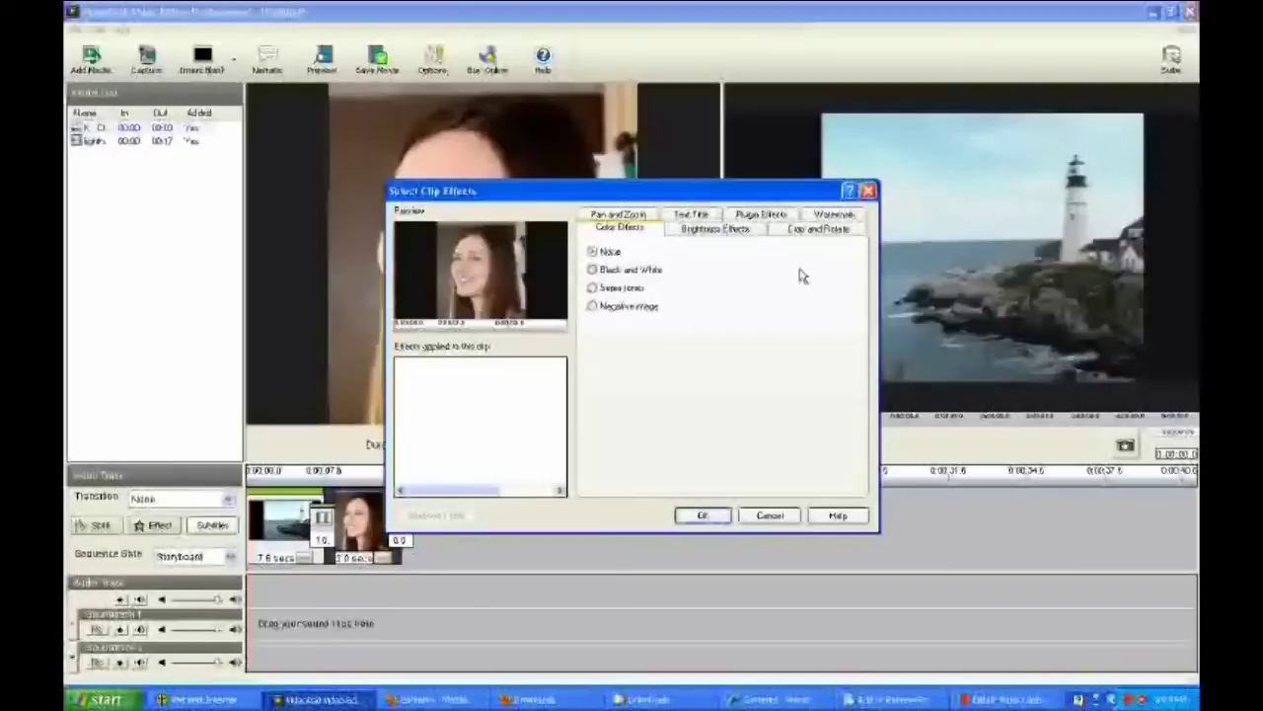
{"action": "left_click", "coordinate": [818, 229]}
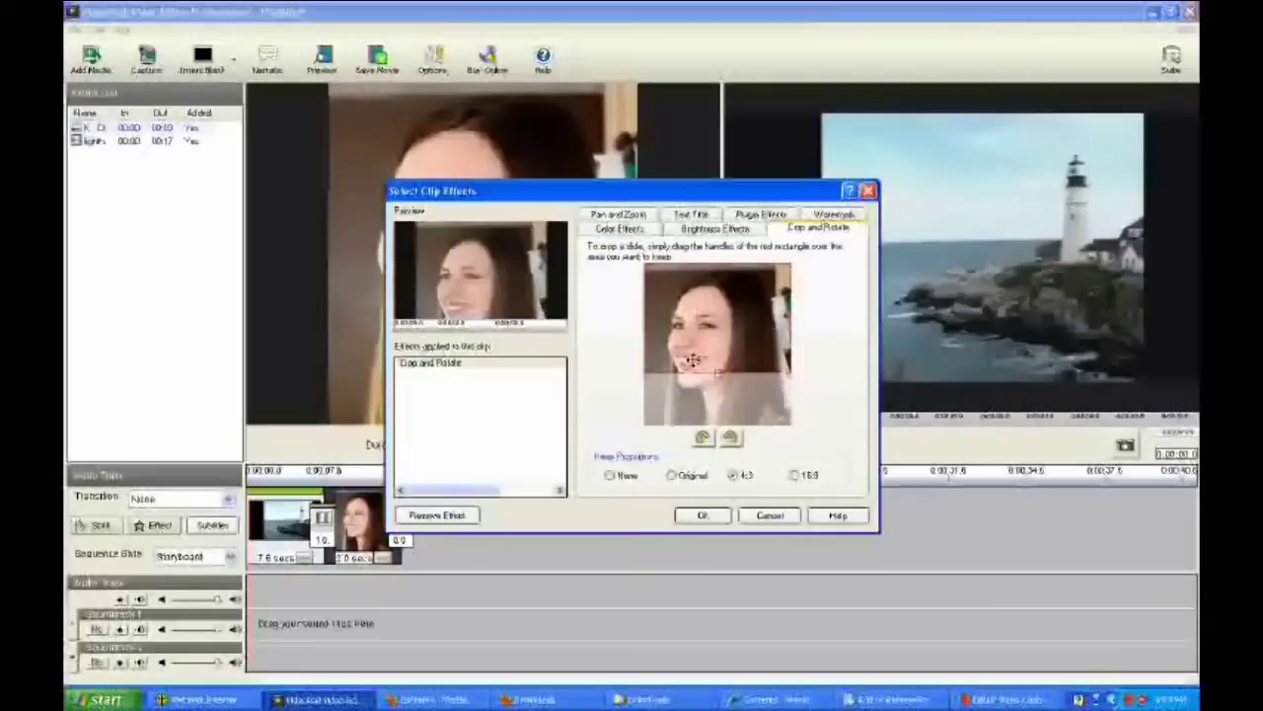
{"action": "left_click_drag", "start_coordinate": [646, 259], "coordinate": [667, 280]}
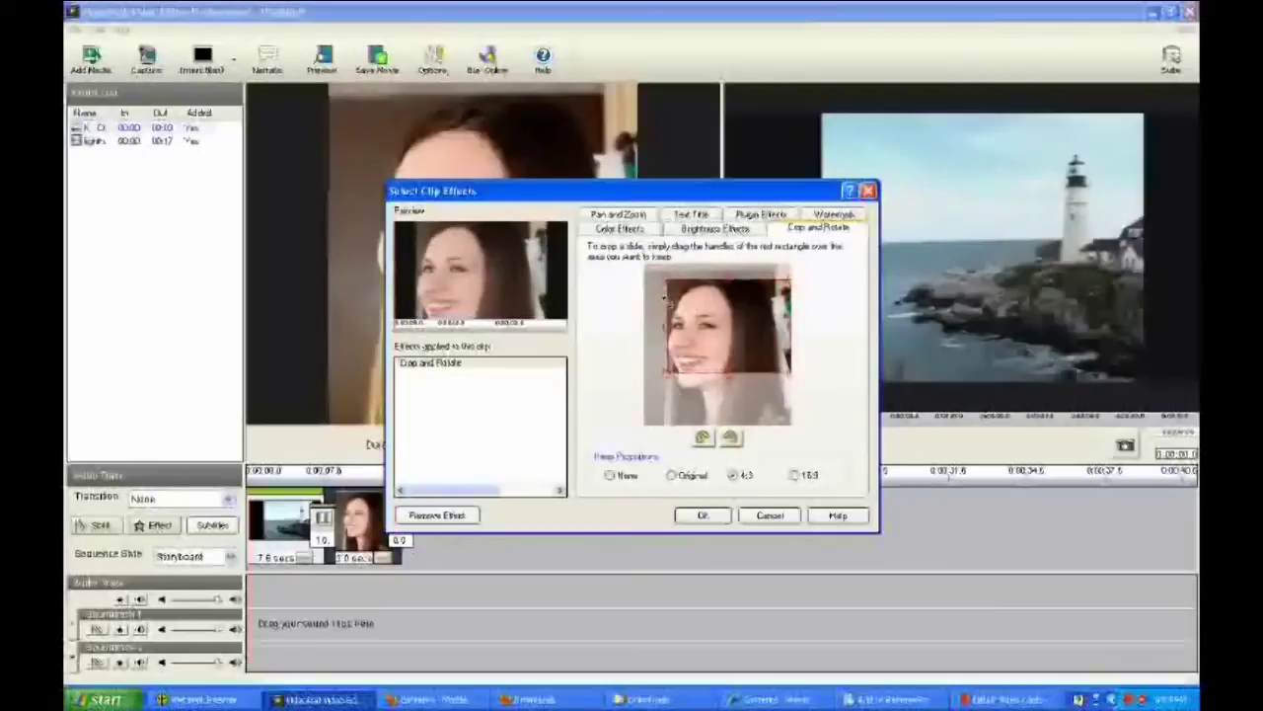
{"action": "left_click_drag", "start_coordinate": [787, 326], "coordinate": [715, 373]}
{"action": "left_click_drag", "start_coordinate": [708, 315], "coordinate": [711, 281]}
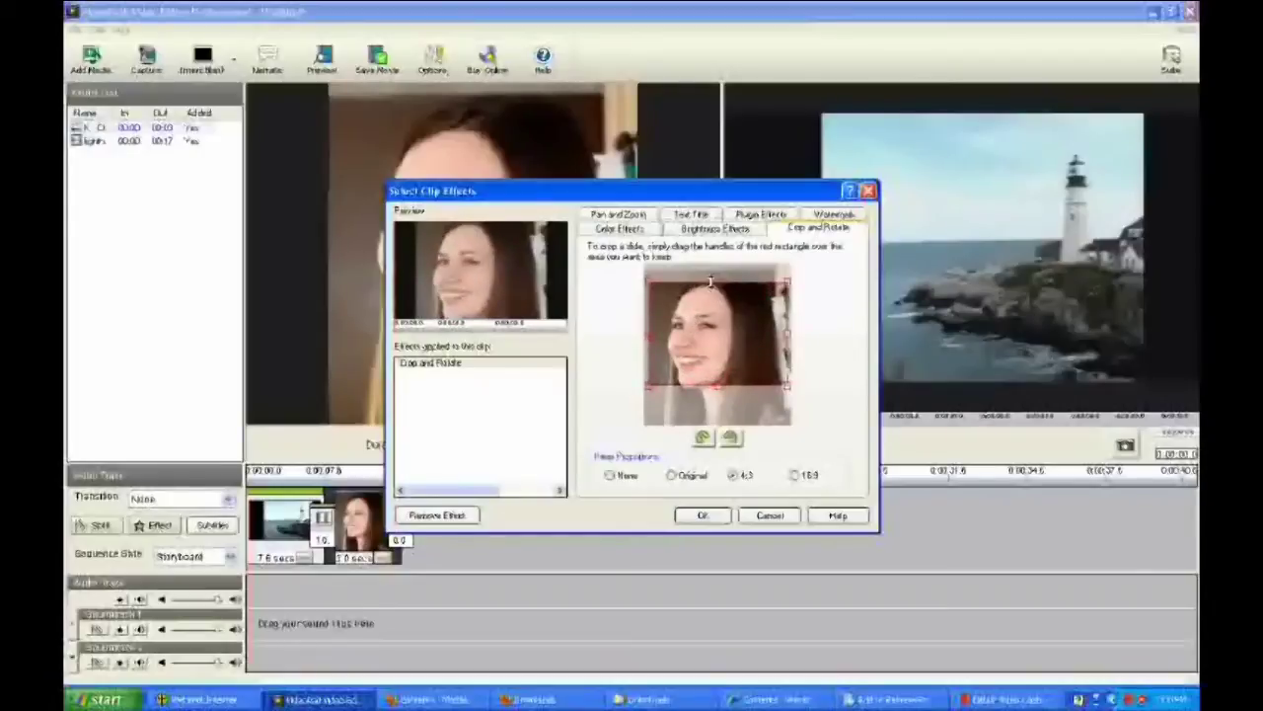
{"action": "left_click_drag", "start_coordinate": [717, 390], "coordinate": [718, 397]}
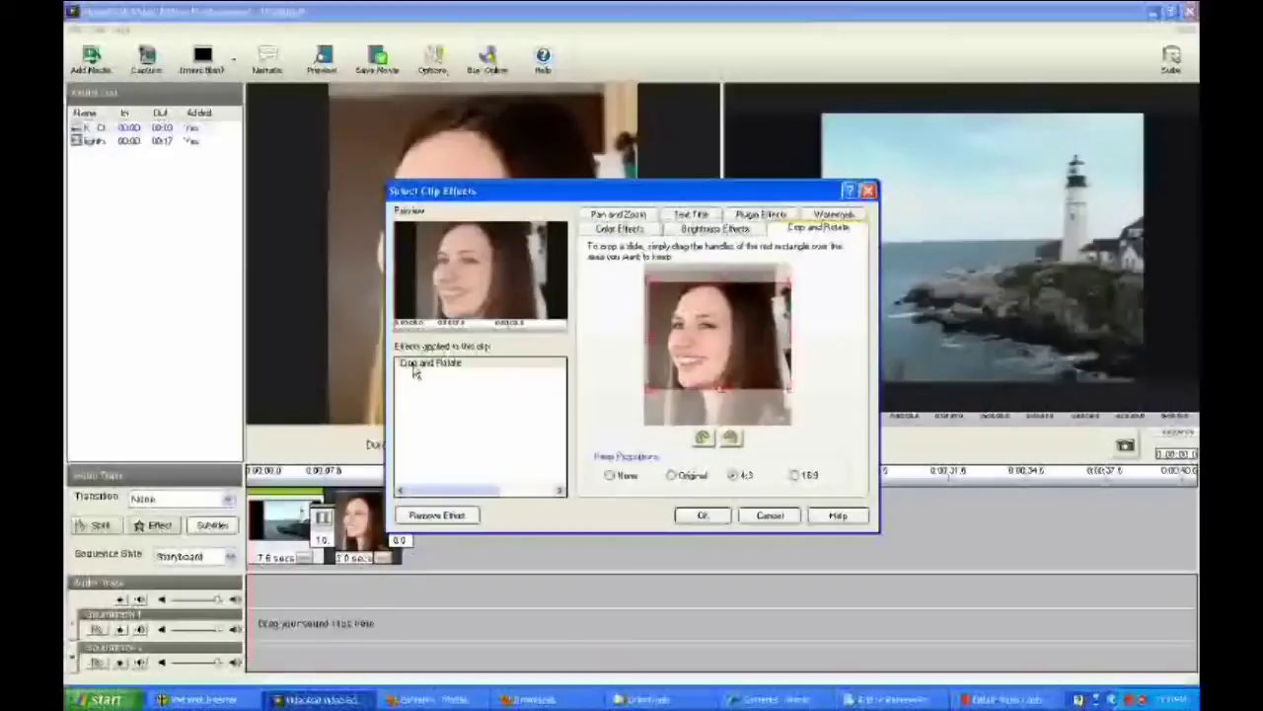
{"action": "left_click", "coordinate": [714, 520]}
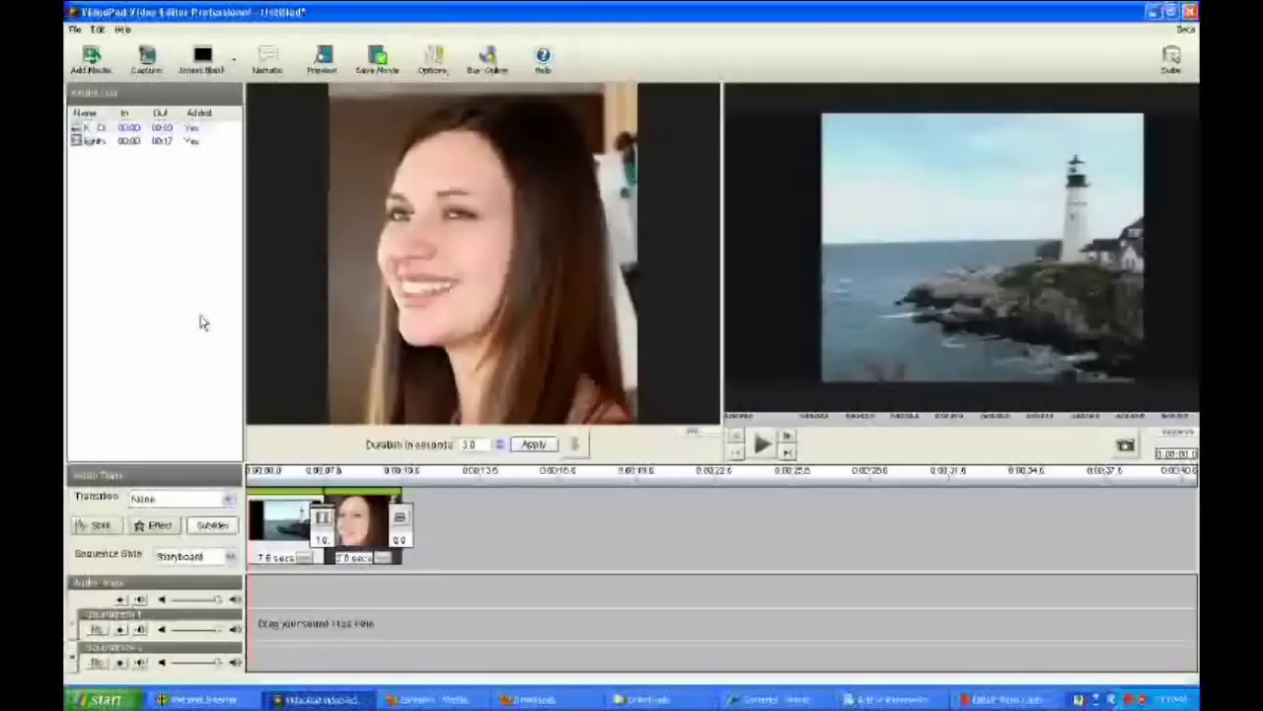
Insert a 3-second custom red blank clip at the beginning of the timeline
{"action": "left_click", "coordinate": [236, 65]}
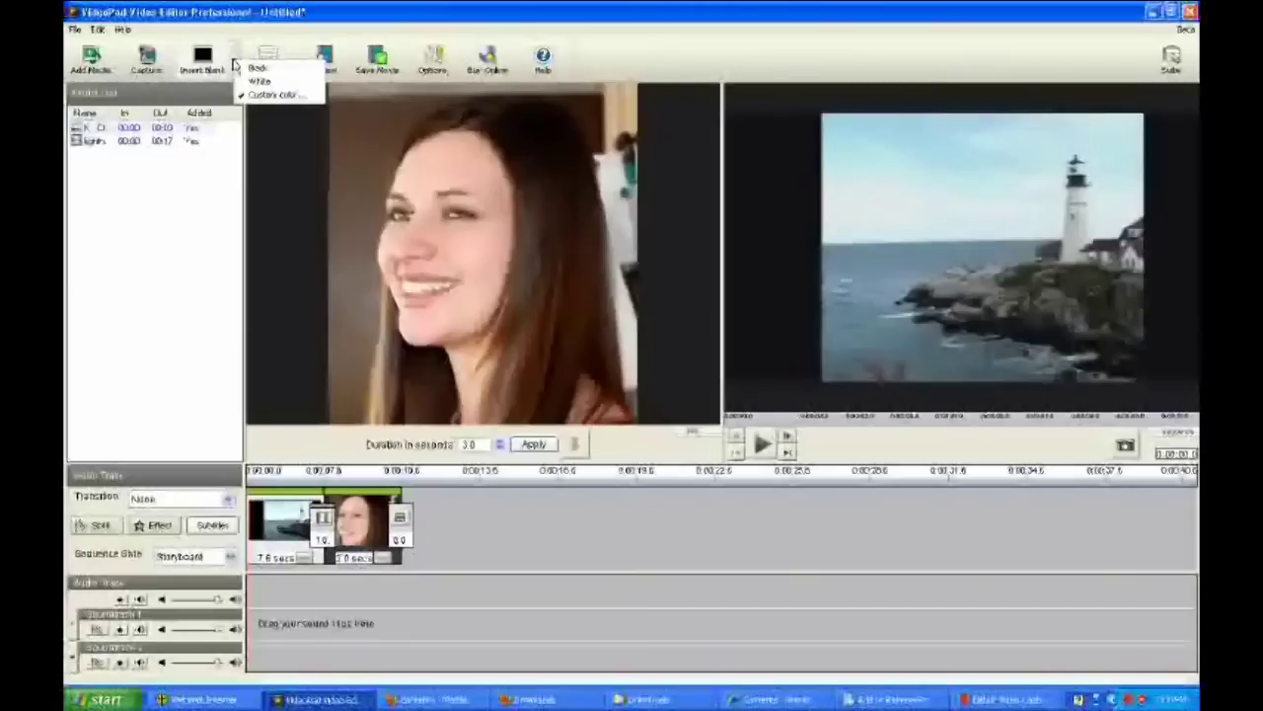
{"action": "left_click", "coordinate": [278, 98]}
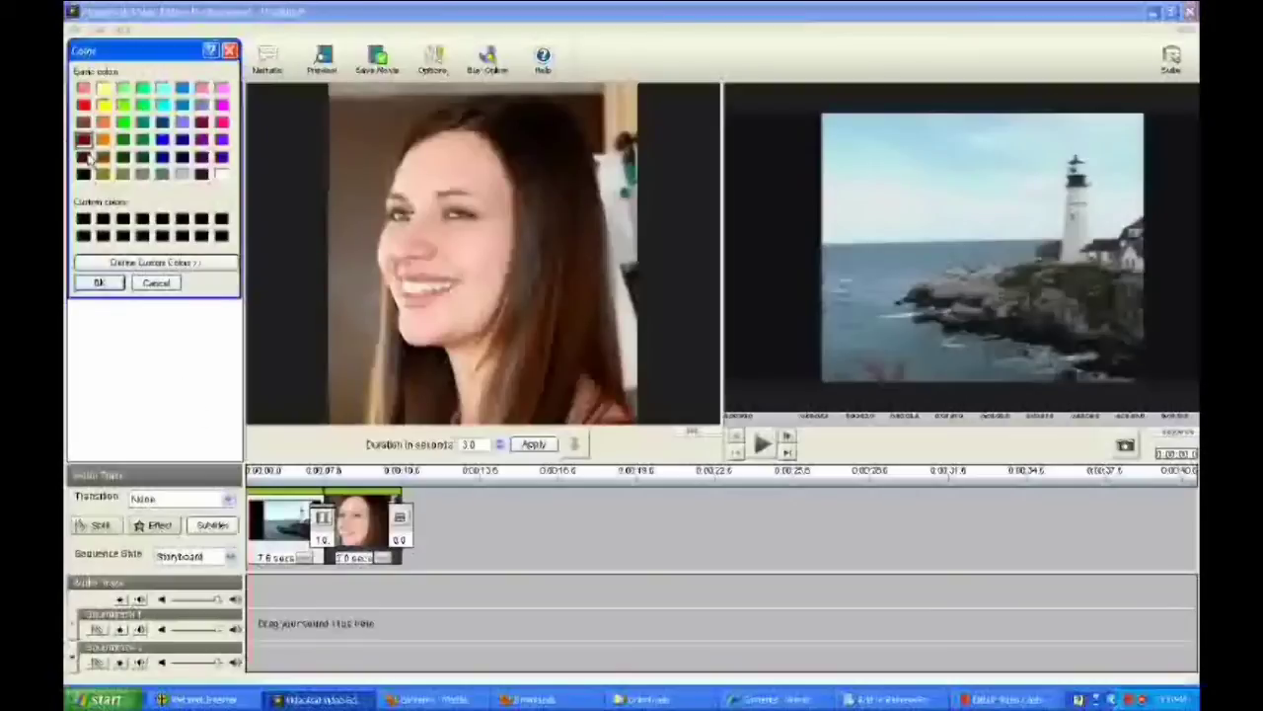
{"action": "left_click", "coordinate": [99, 284]}
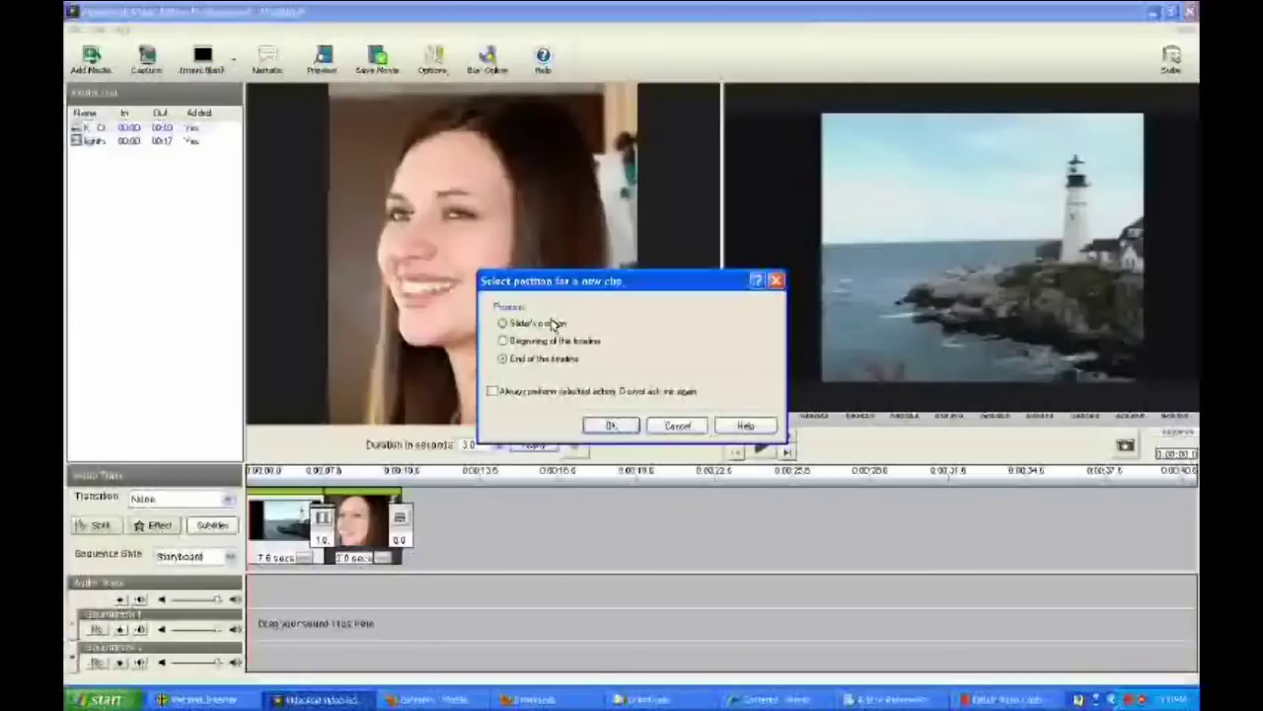
{"action": "left_click", "coordinate": [503, 341]}
{"action": "left_click", "coordinate": [612, 426]}
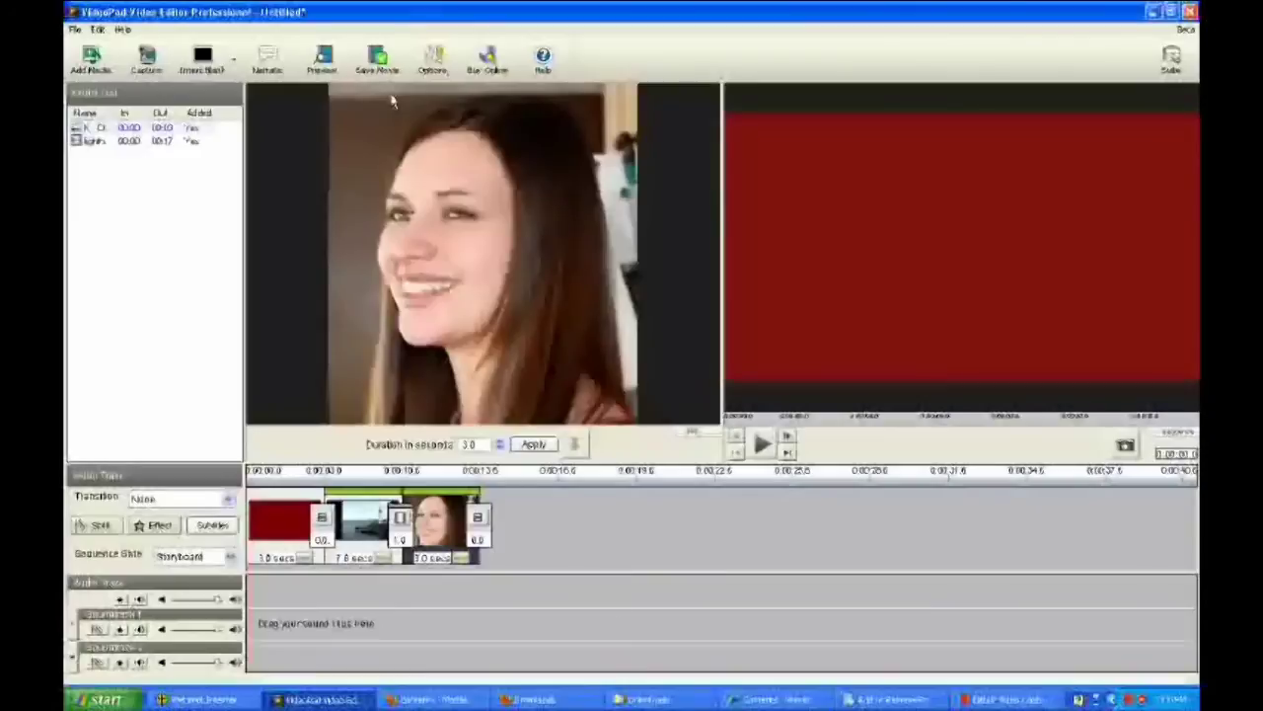
Append a matching red blank clip at the end of the timeline and select the opening one
{"action": "left_click", "coordinate": [233, 61]}
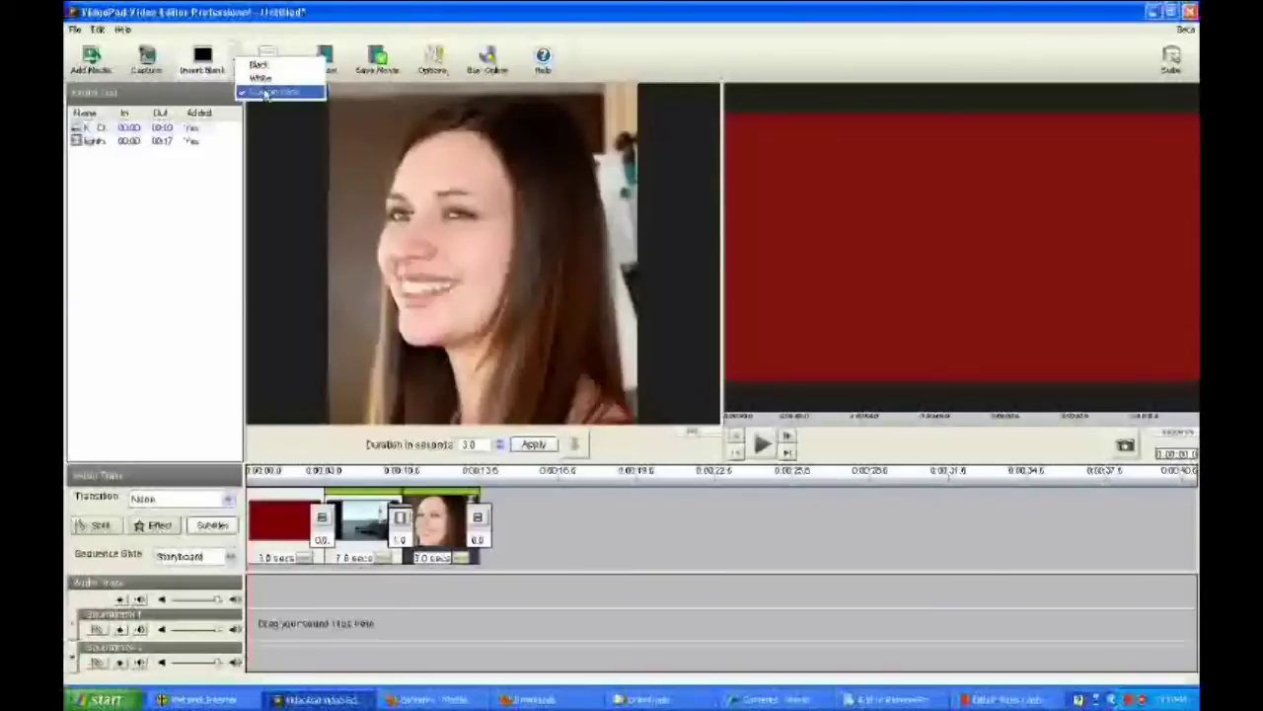
{"action": "left_click", "coordinate": [265, 94]}
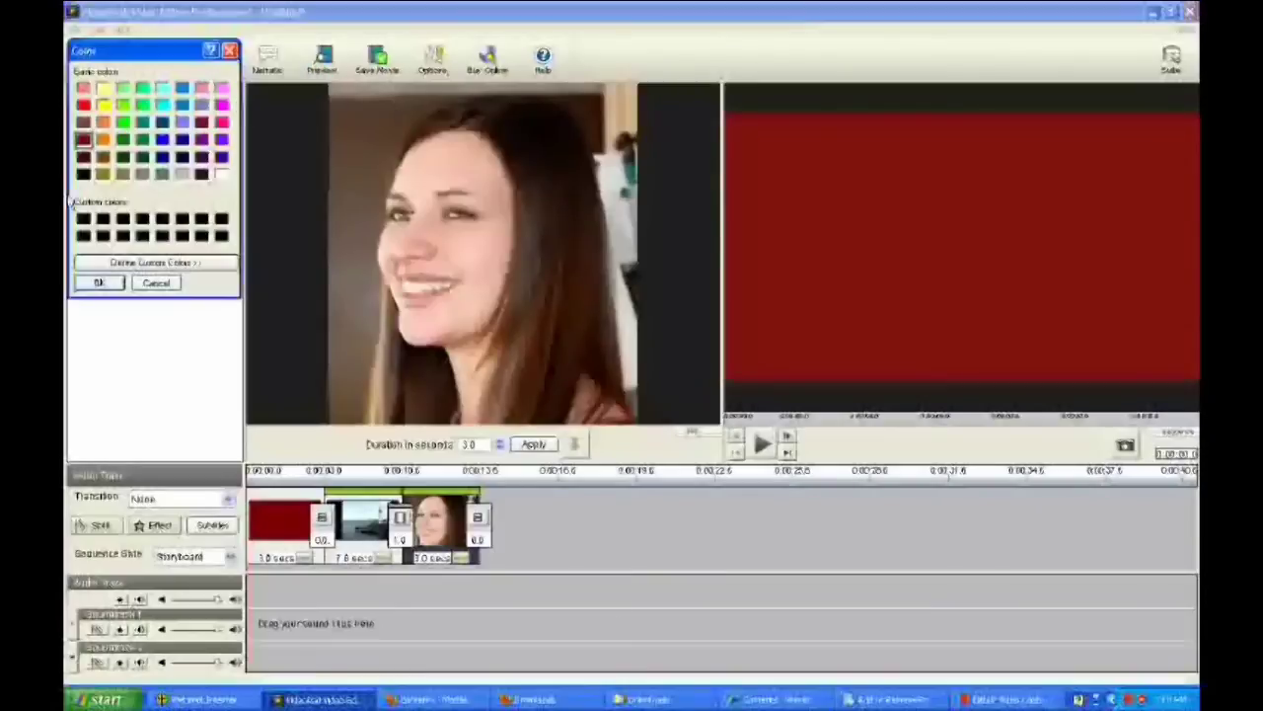
{"action": "left_click", "coordinate": [104, 284]}
{"action": "left_click", "coordinate": [507, 361]}
{"action": "left_click", "coordinate": [610, 425]}
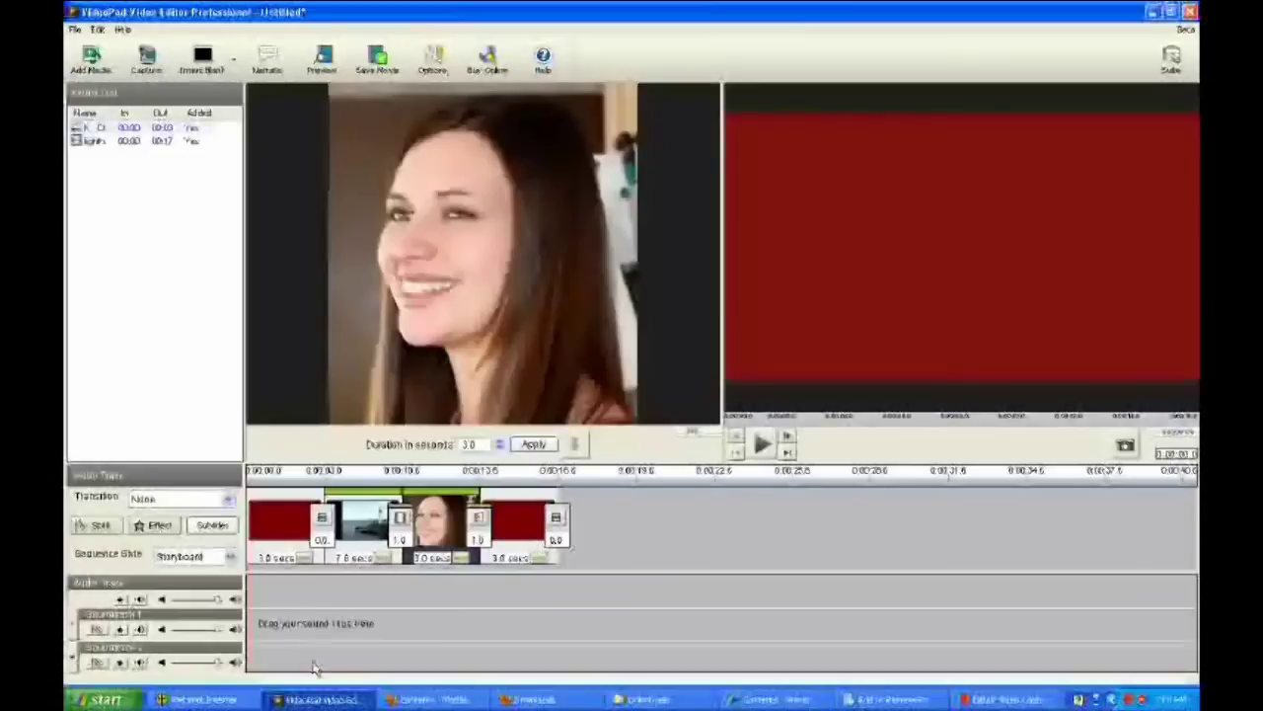
{"action": "left_click", "coordinate": [285, 524]}
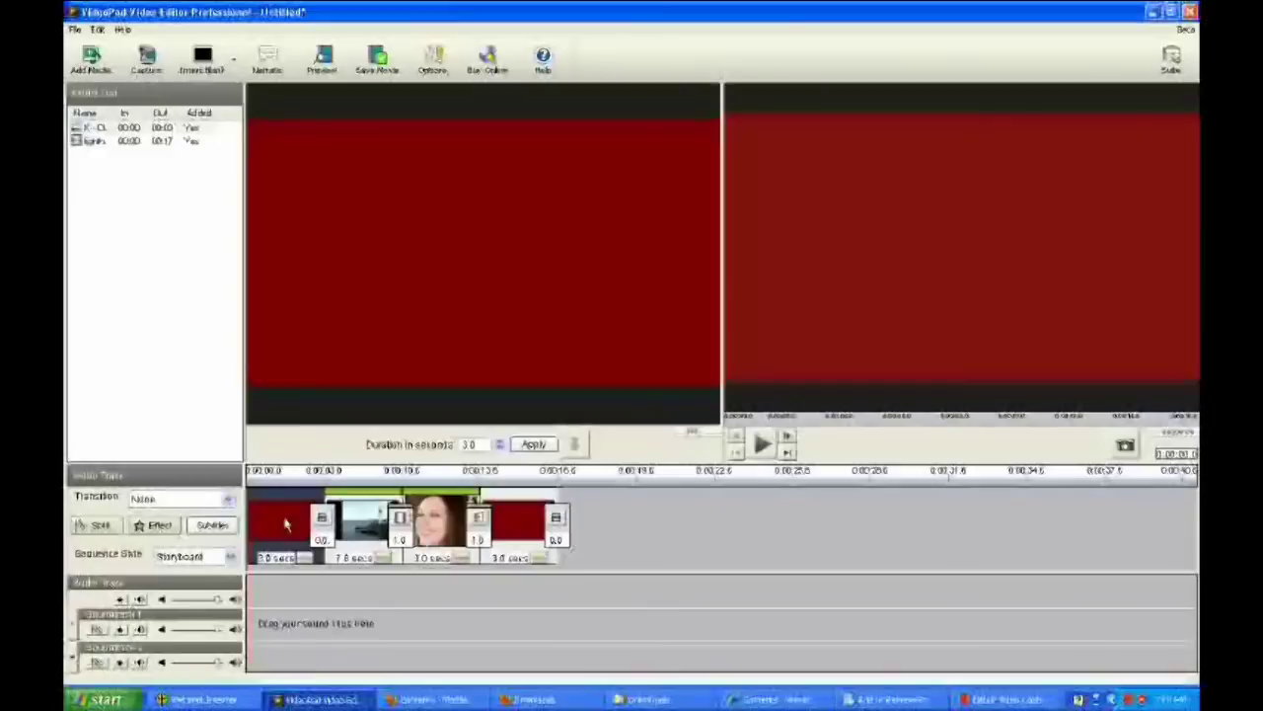
Start a text title effect on the opening red clip
{"action": "right_click", "coordinate": [285, 522]}
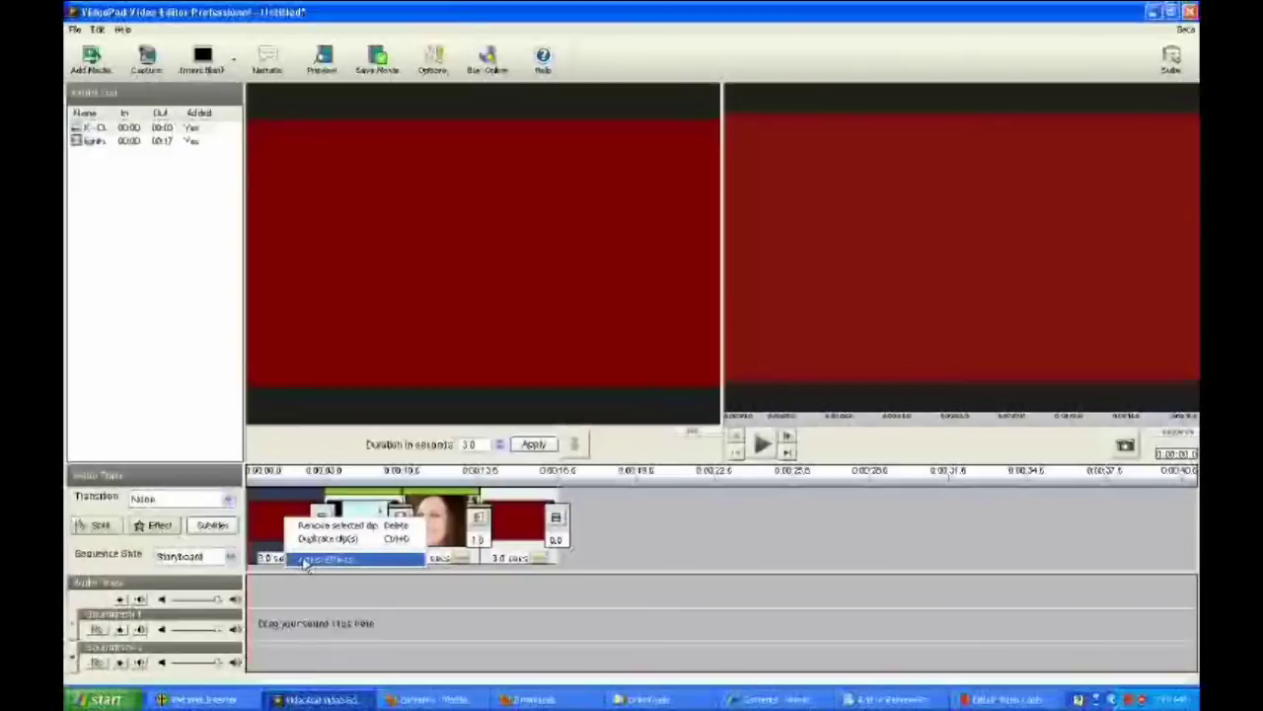
{"action": "left_click", "coordinate": [314, 559]}
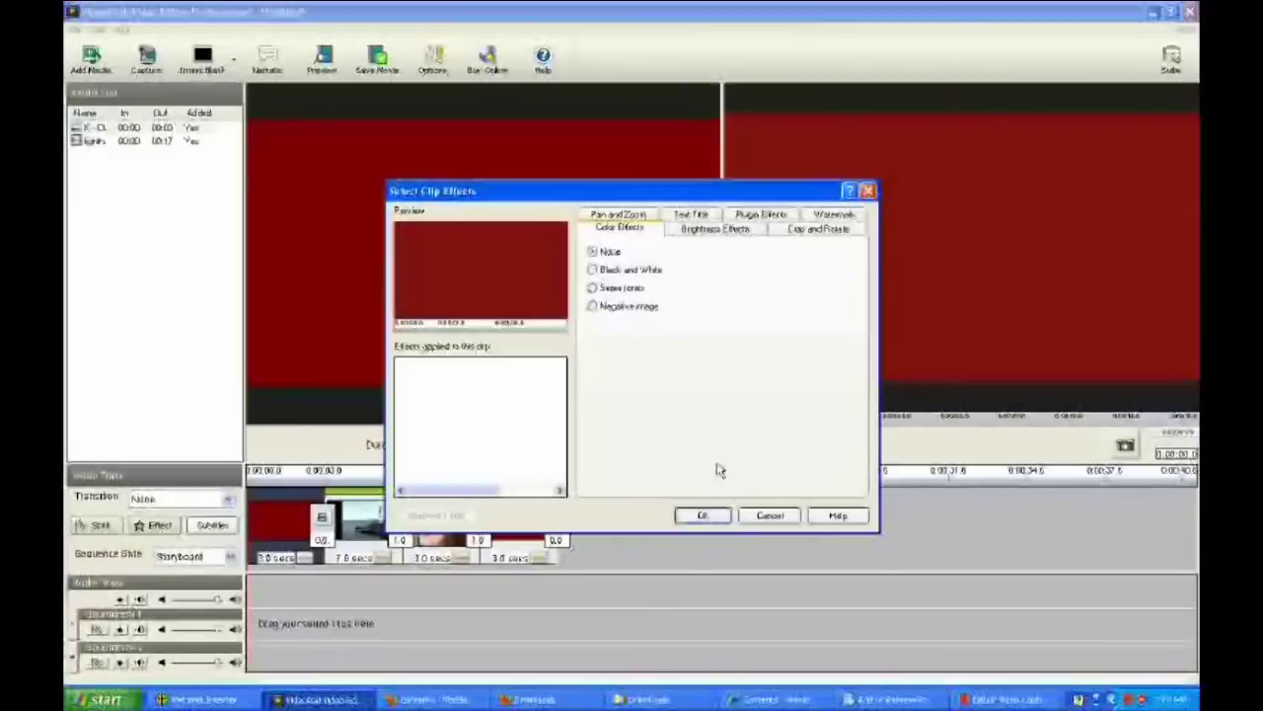
{"action": "left_click", "coordinate": [692, 215]}
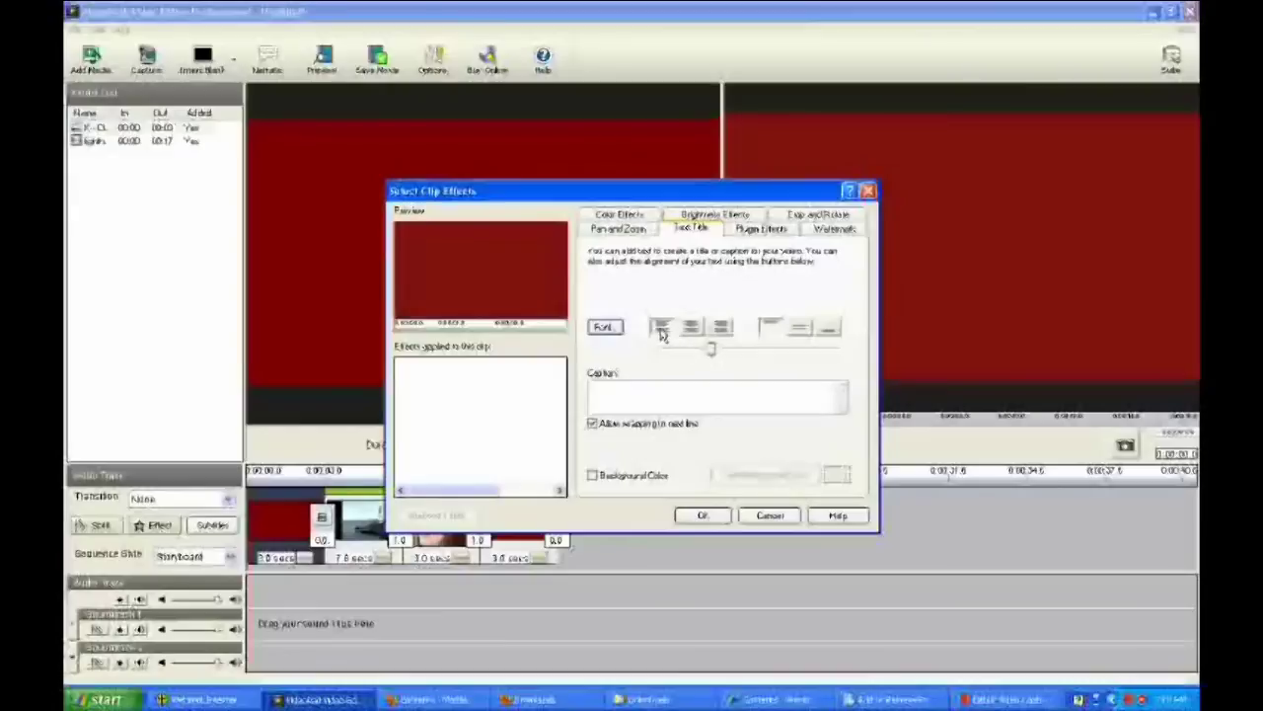
Set the title's alignment to middle, adjust its size, and choose bold, yellow, 14-point font
{"action": "left_click", "coordinate": [719, 326]}
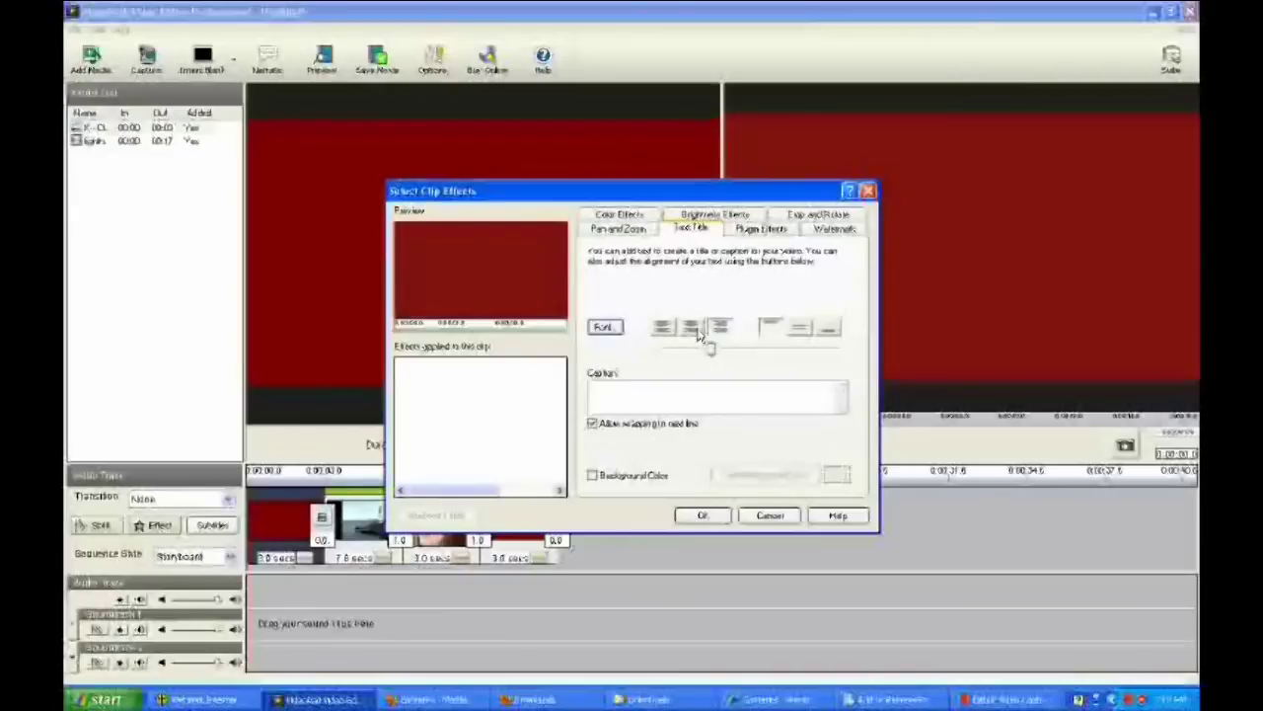
{"action": "left_click", "coordinate": [799, 328]}
{"action": "left_click", "coordinate": [834, 332]}
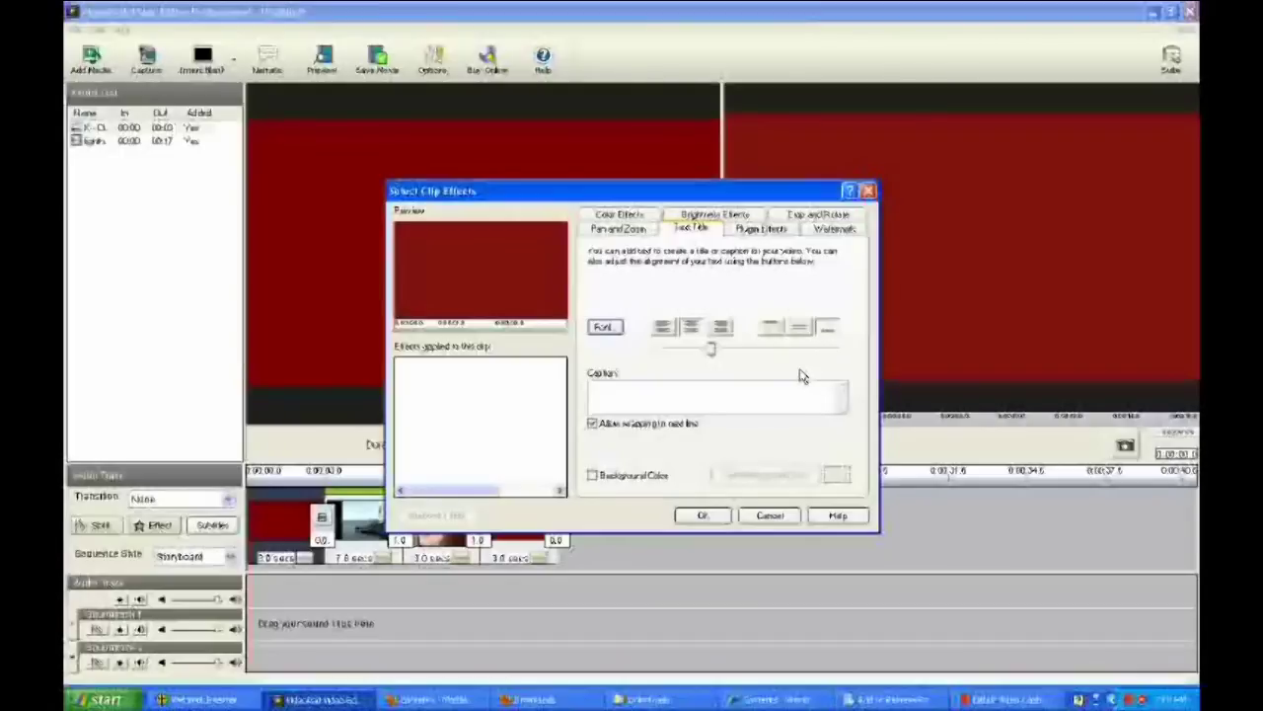
{"action": "left_click", "coordinate": [802, 334]}
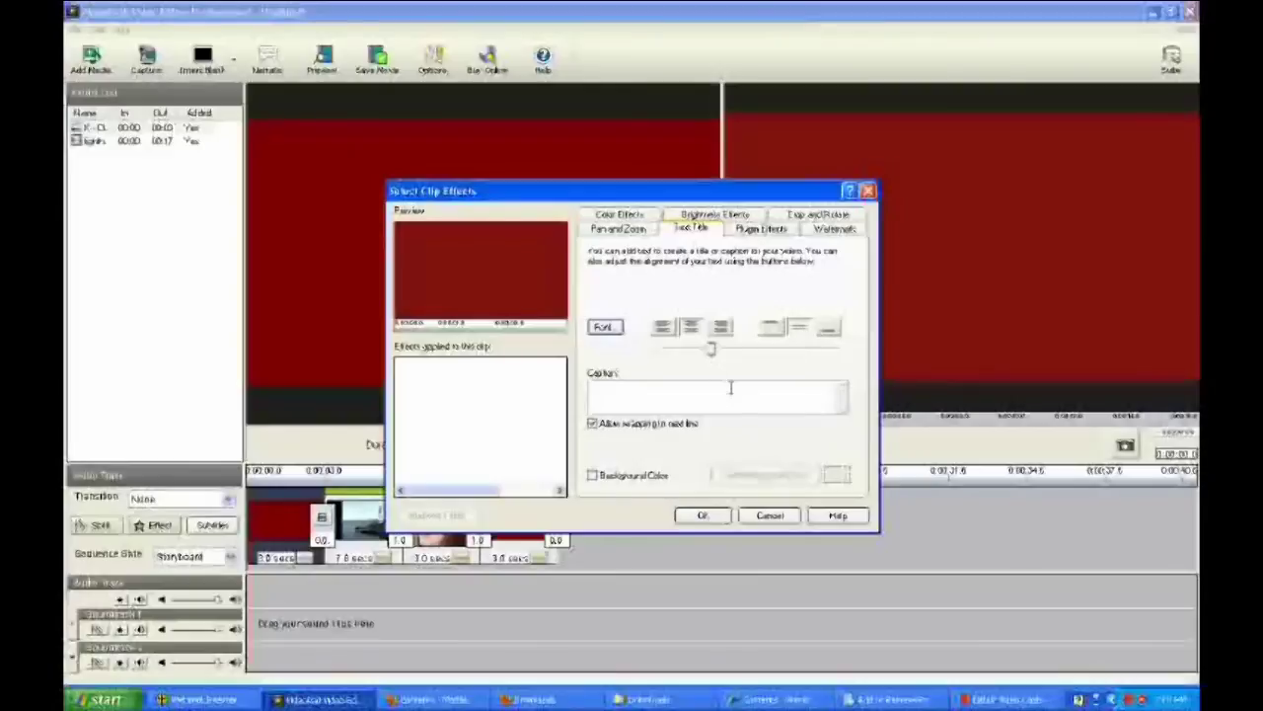
{"action": "left_click_drag", "start_coordinate": [711, 345], "coordinate": [713, 375]}
{"action": "left_click", "coordinate": [606, 326]}
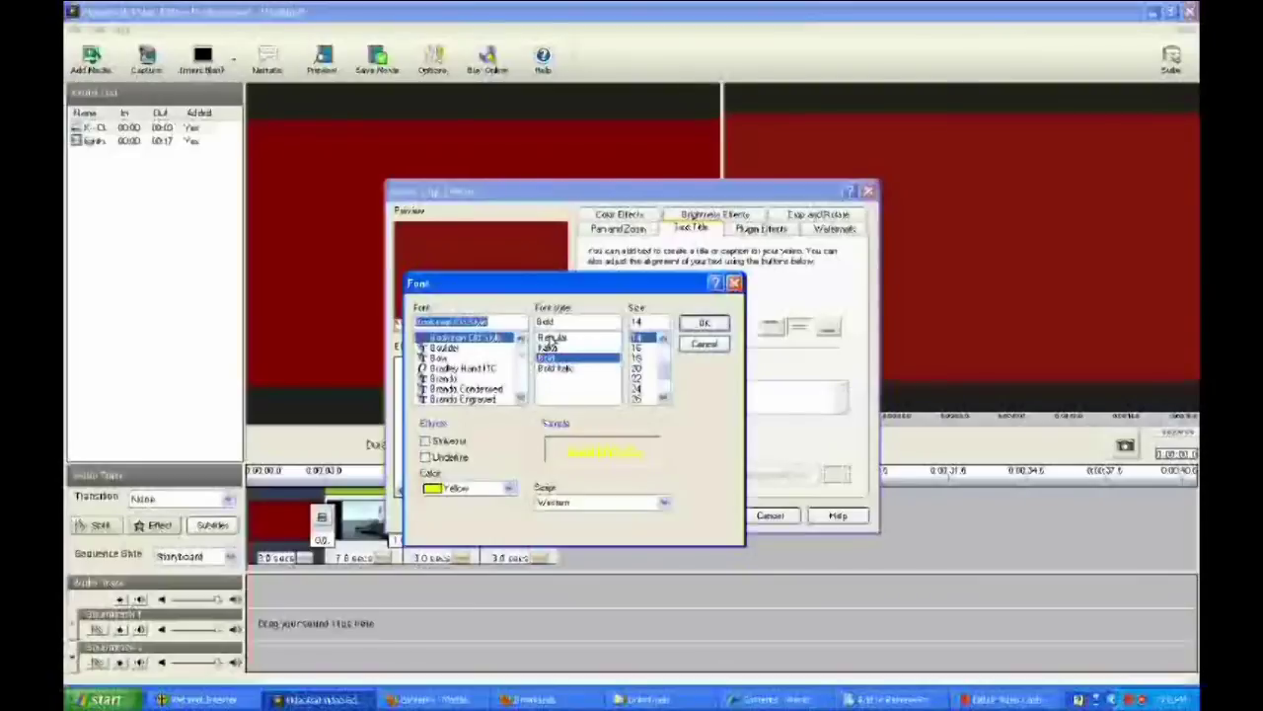
Enter the caption 'My Video' and make the title text much larger
{"action": "left_click", "coordinate": [703, 325]}
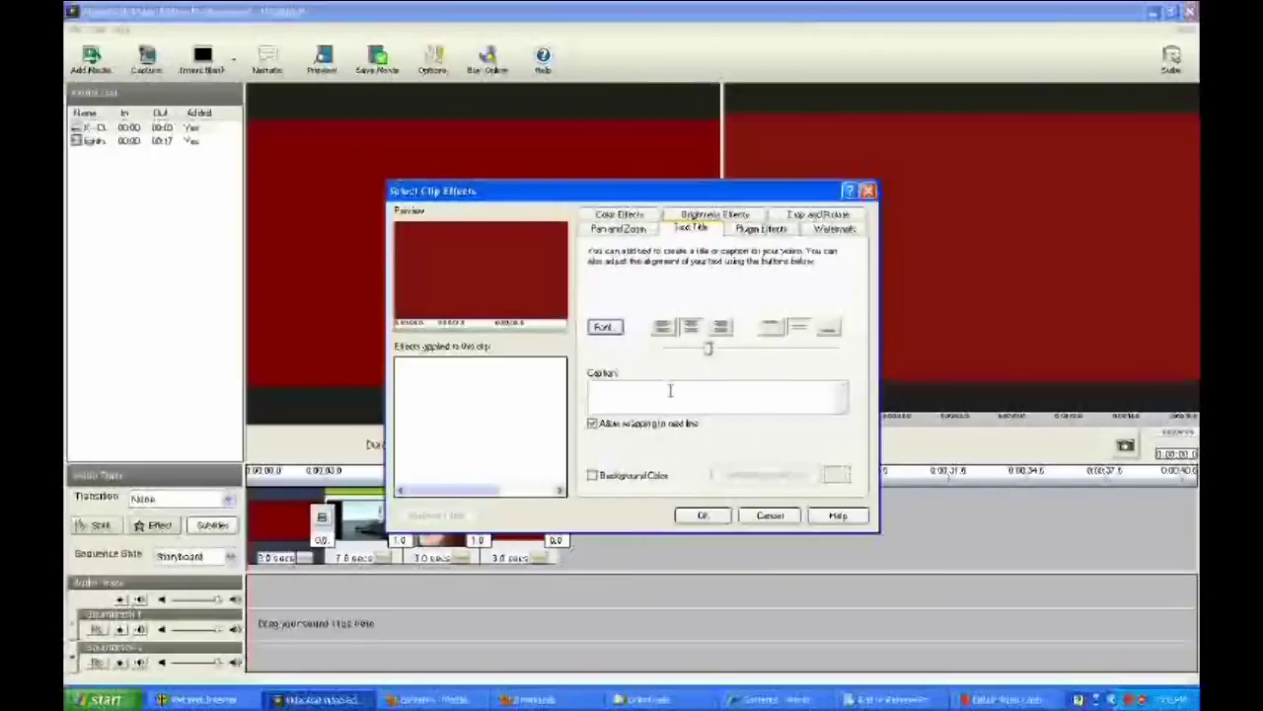
{"action": "type", "text": "My Visi"}
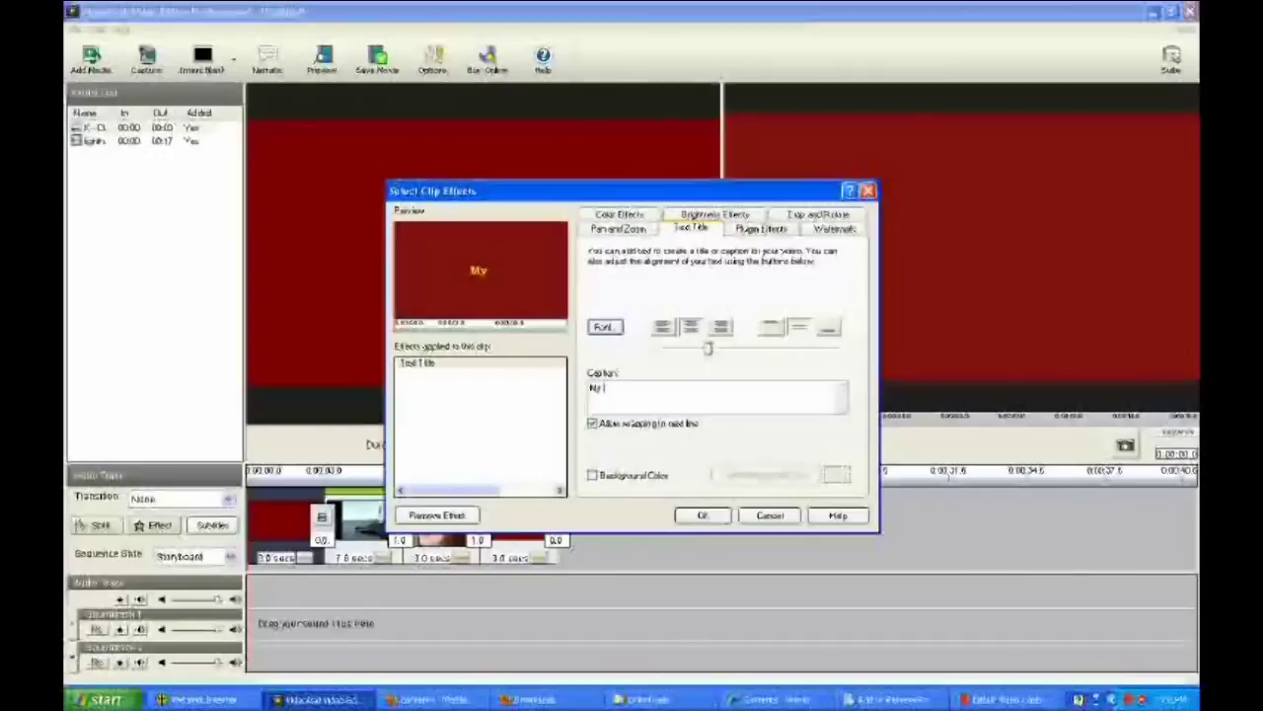
{"action": "key", "text": "BackSpace"}
{"action": "key", "text": "BackSpace"}
{"action": "type", "text": "deo"}
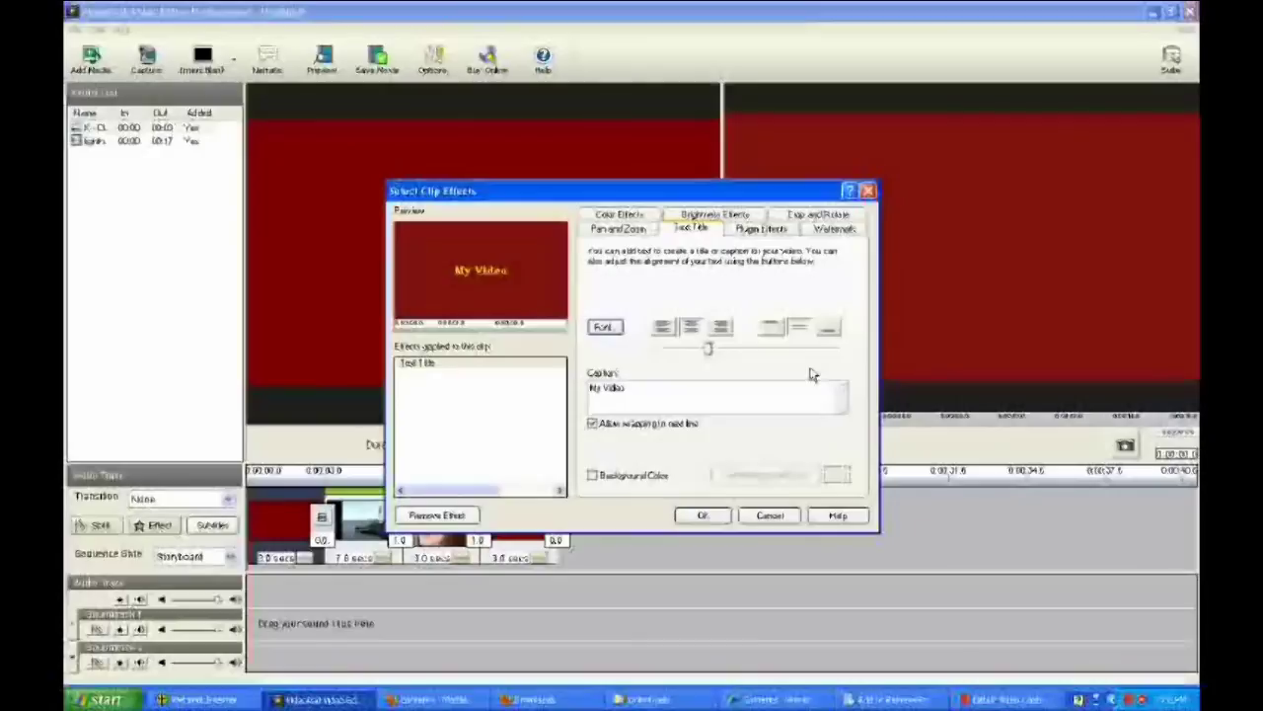
{"action": "left_click_drag", "start_coordinate": [710, 357], "coordinate": [766, 358]}
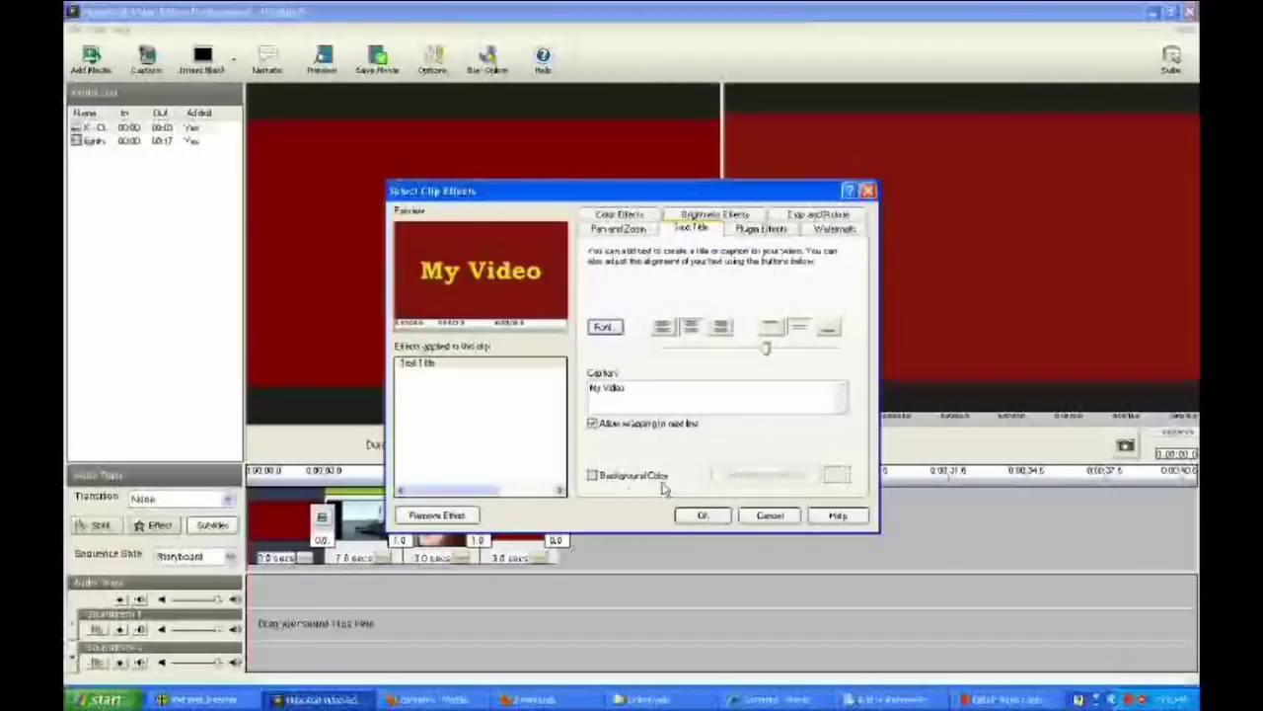
Add a light grey background behind the title and apply it to the clip
{"action": "left_click", "coordinate": [592, 476]}
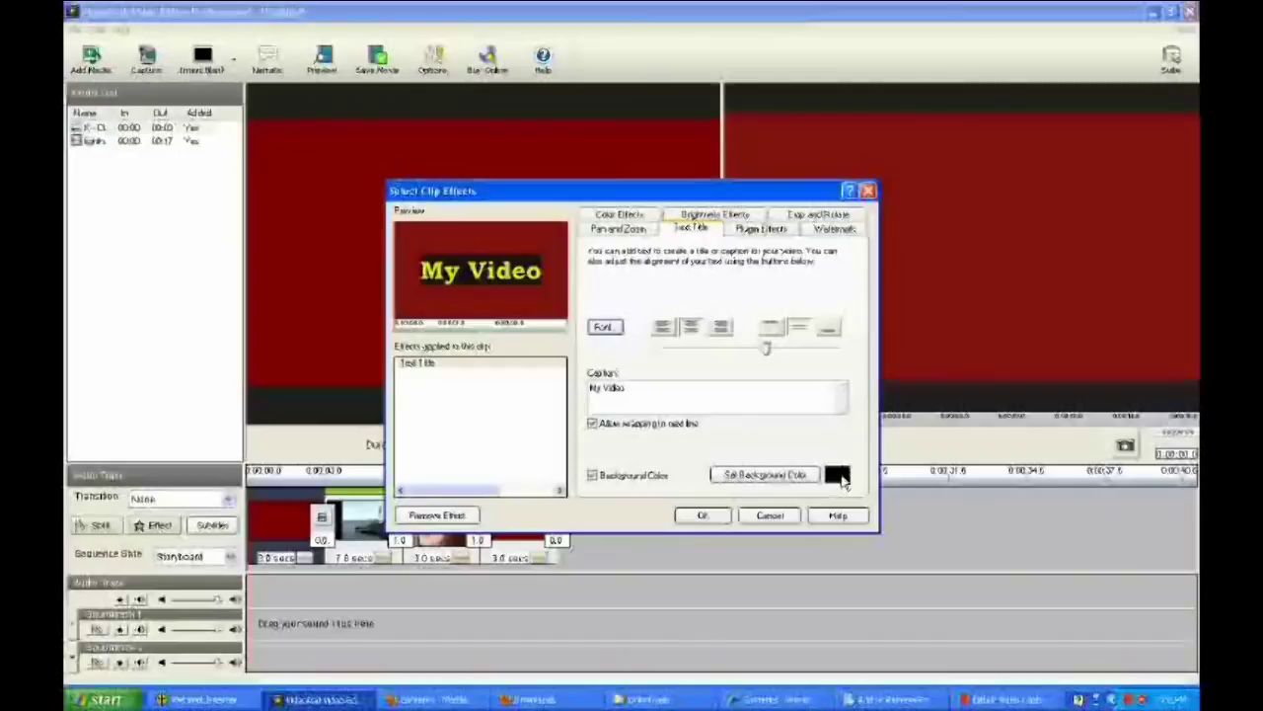
{"action": "left_click", "coordinate": [795, 474]}
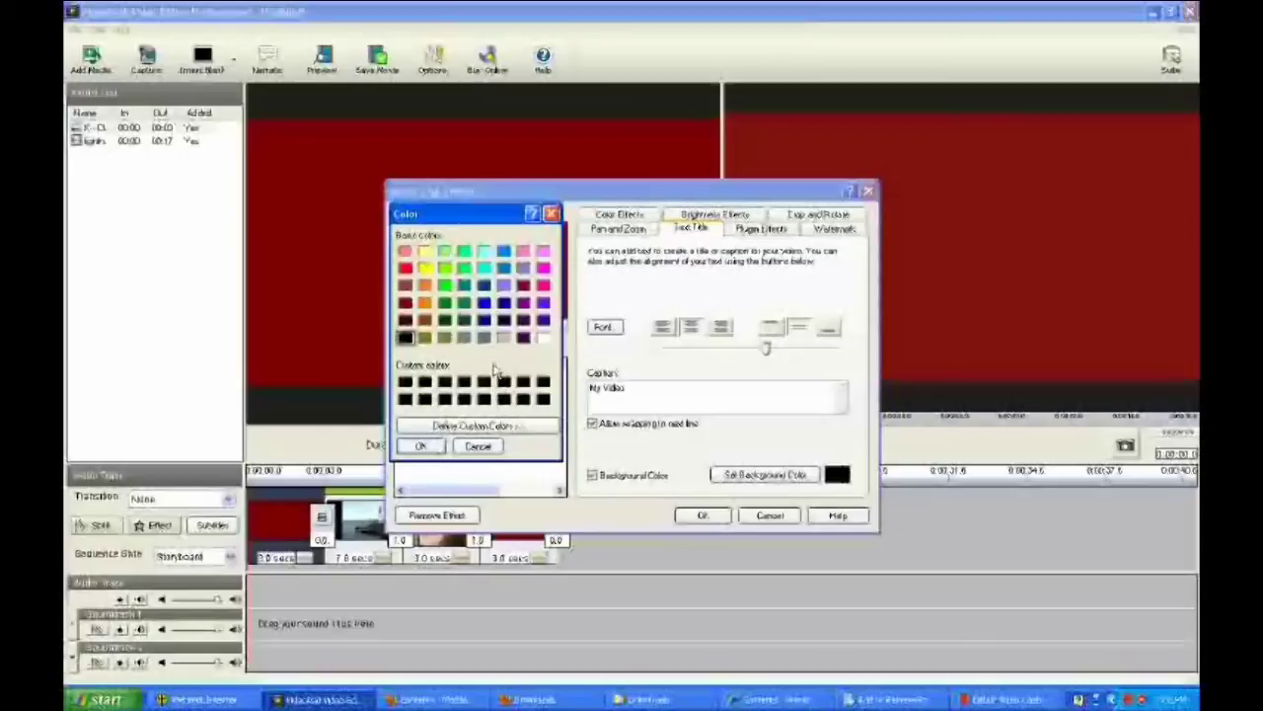
{"action": "left_click", "coordinate": [504, 338]}
{"action": "left_click", "coordinate": [435, 446]}
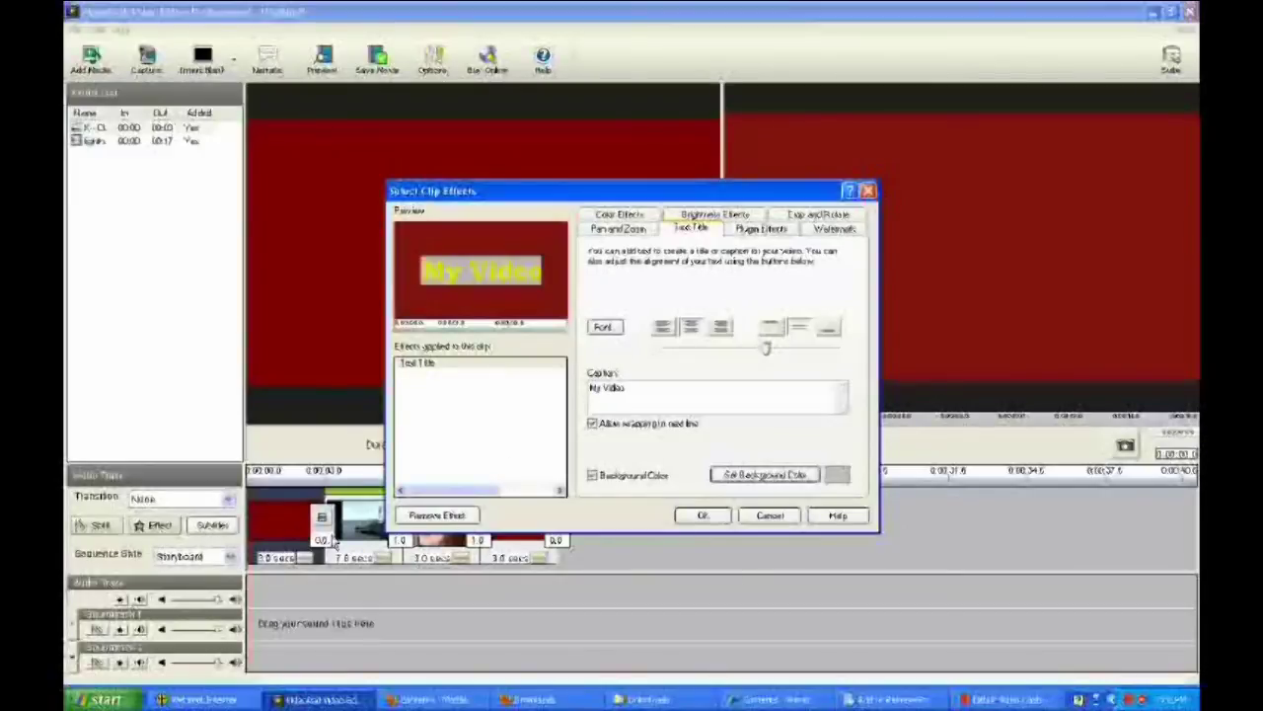
{"action": "left_click", "coordinate": [703, 516]}
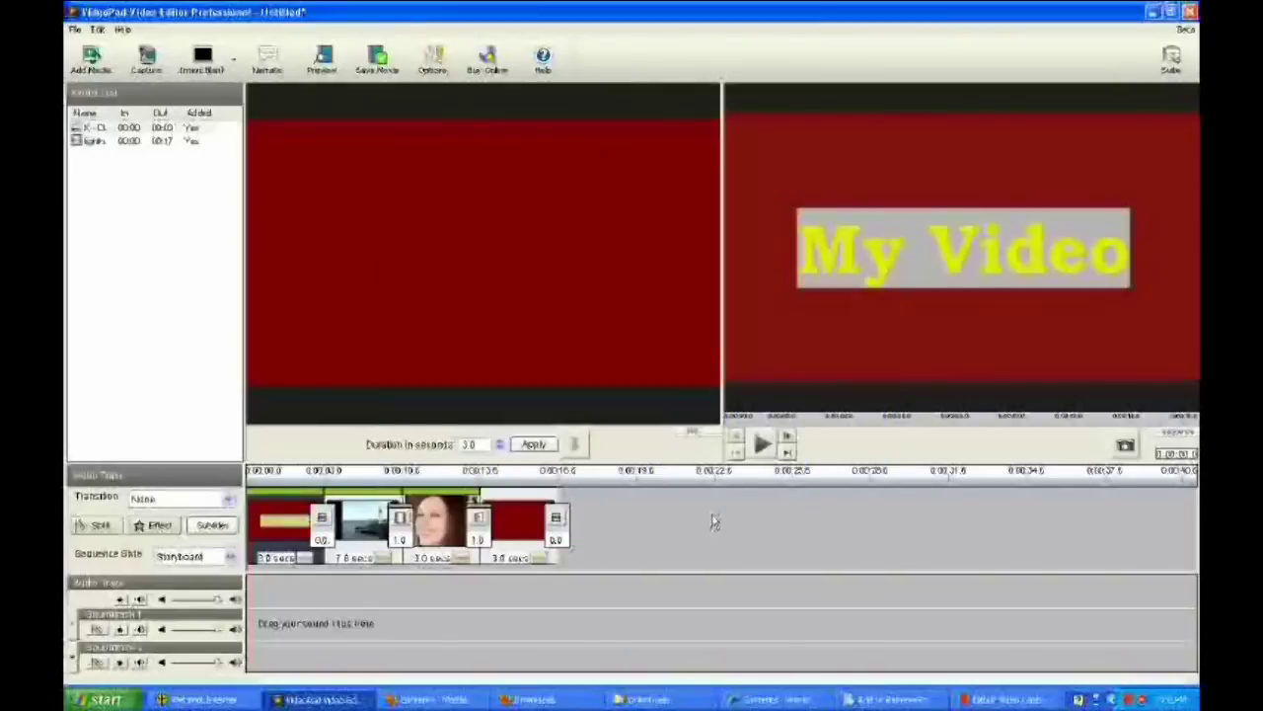